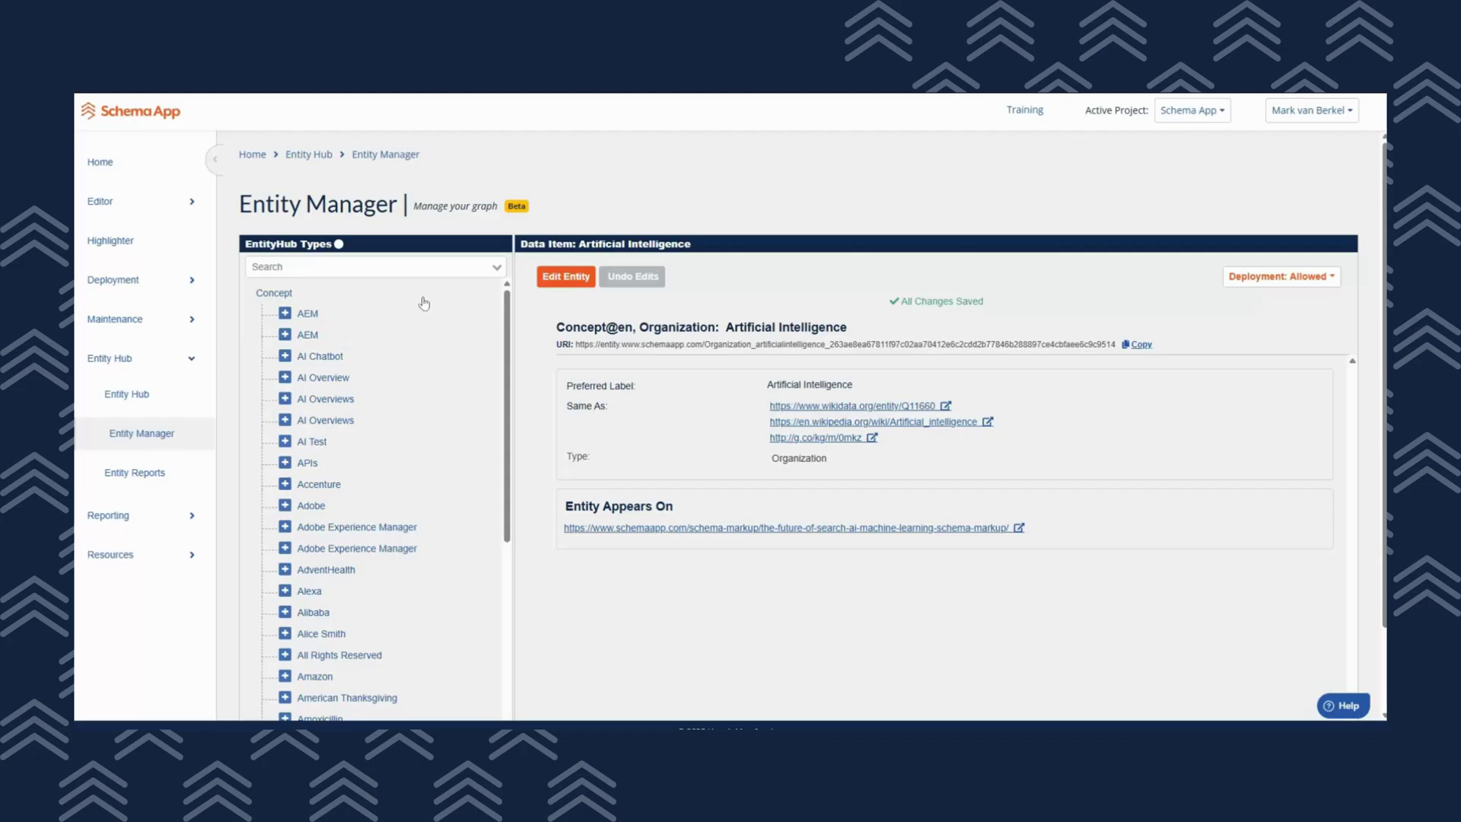
Search the EntityHub types for "chatg" and open the ChatGPT entity.
{"action": "left_click", "coordinate": [445, 267]}
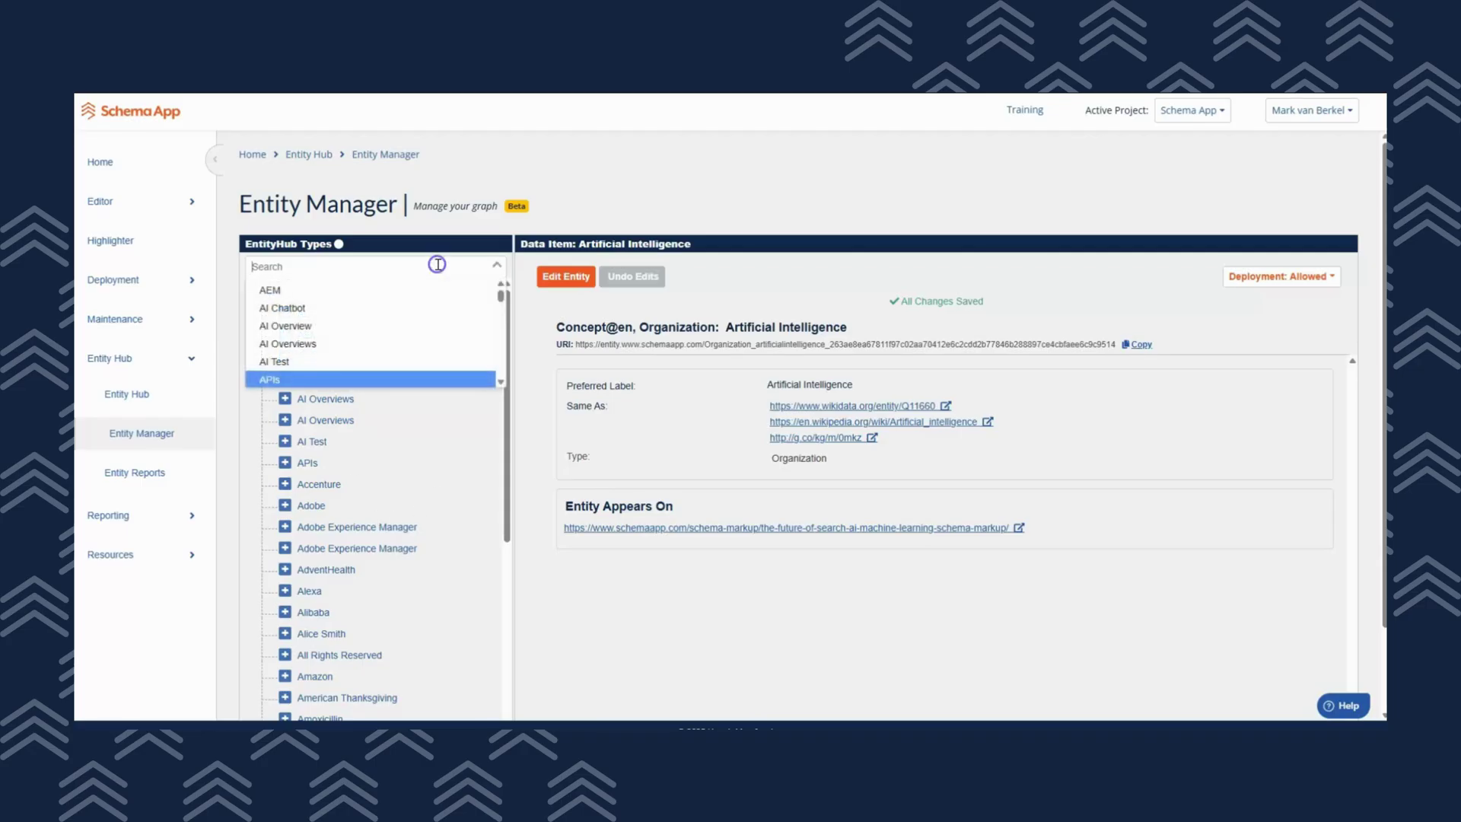
{"action": "key", "text": "Return"}
{"action": "left_click", "coordinate": [410, 268]}
{"action": "type", "text": "chatg"}
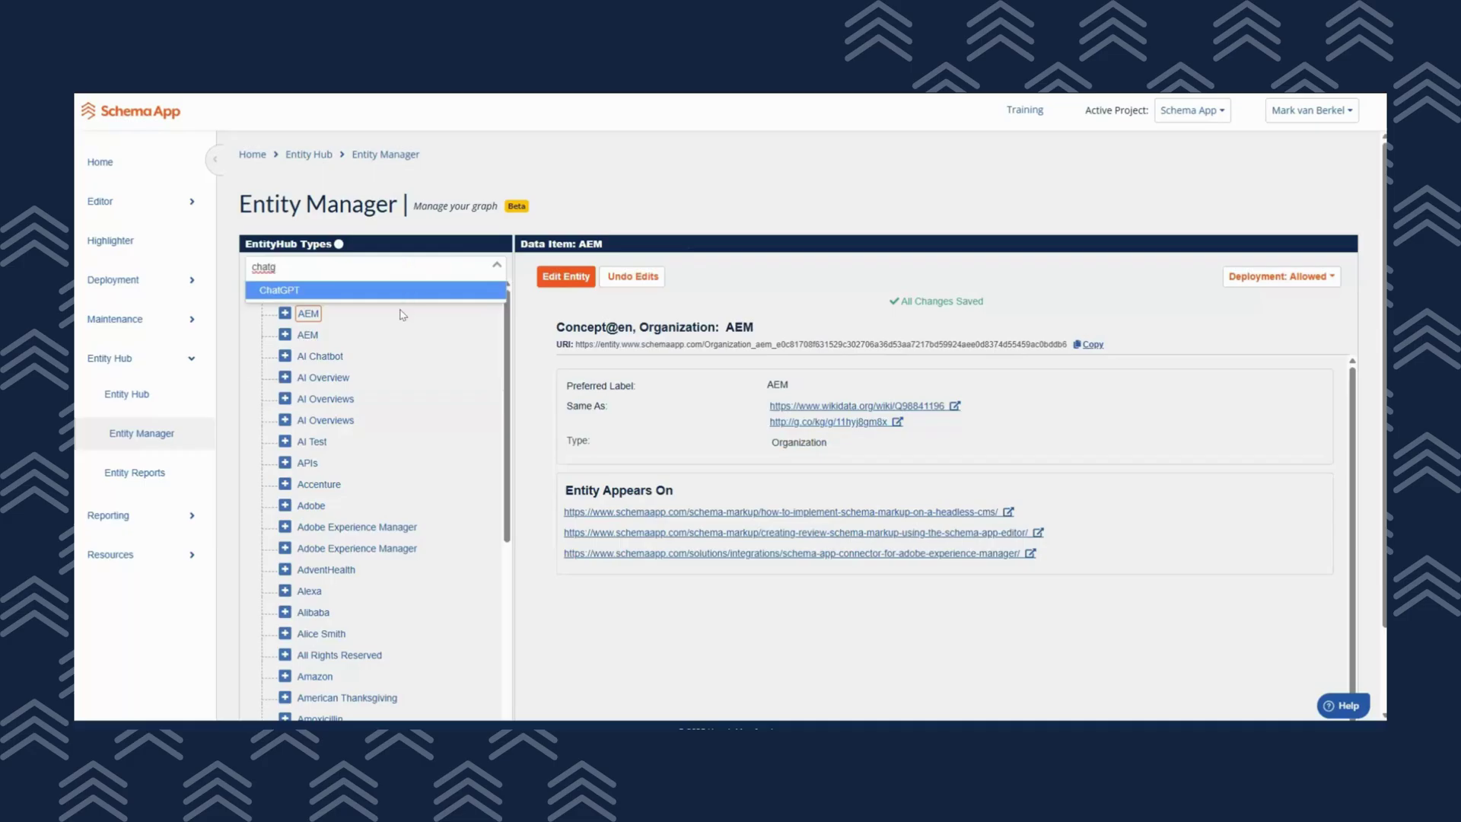
{"action": "left_click", "coordinate": [384, 291]}
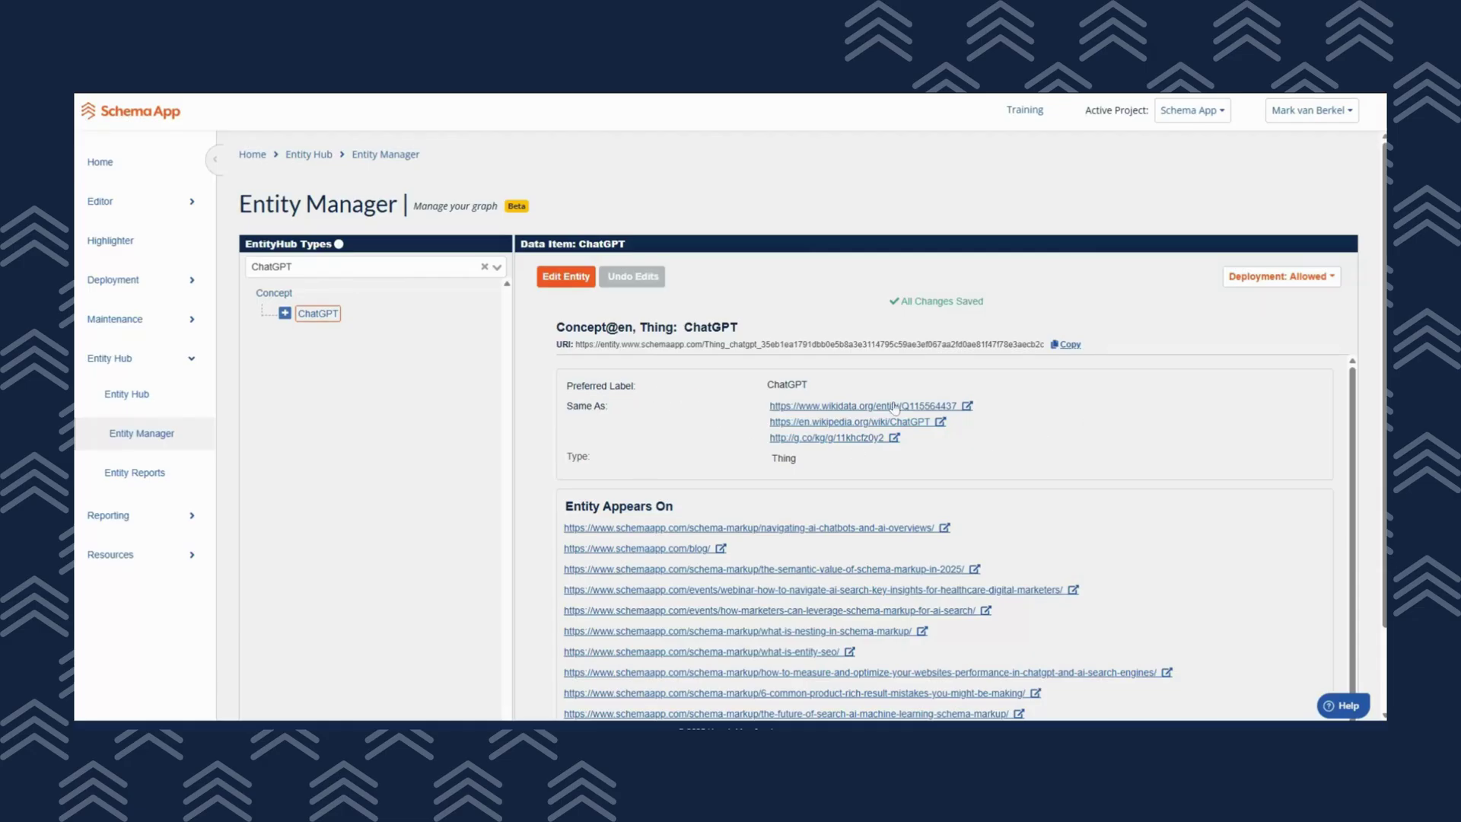
Open the ChatGPT entity's Wikidata link and examine the item's description and statements, such as instance of, inception, has use and logo image.
{"action": "left_click_drag", "start_coordinate": [823, 387], "coordinate": [765, 383]}
{"action": "left_click", "coordinate": [585, 407]}
{"action": "left_click", "coordinate": [913, 411]}
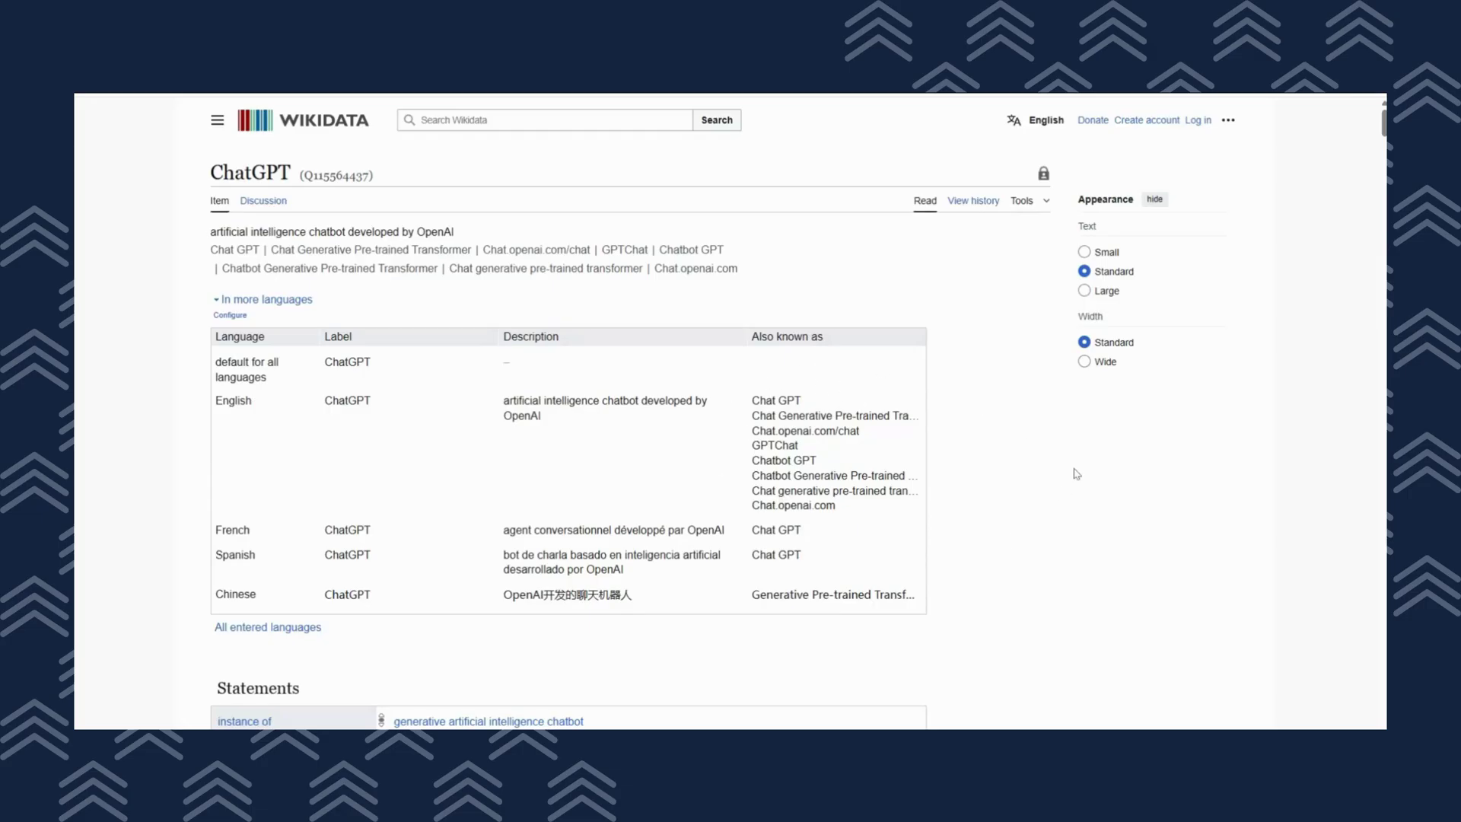
{"action": "scroll", "coordinate": [1075, 474], "scroll_direction": "down", "scroll_amount": 5}
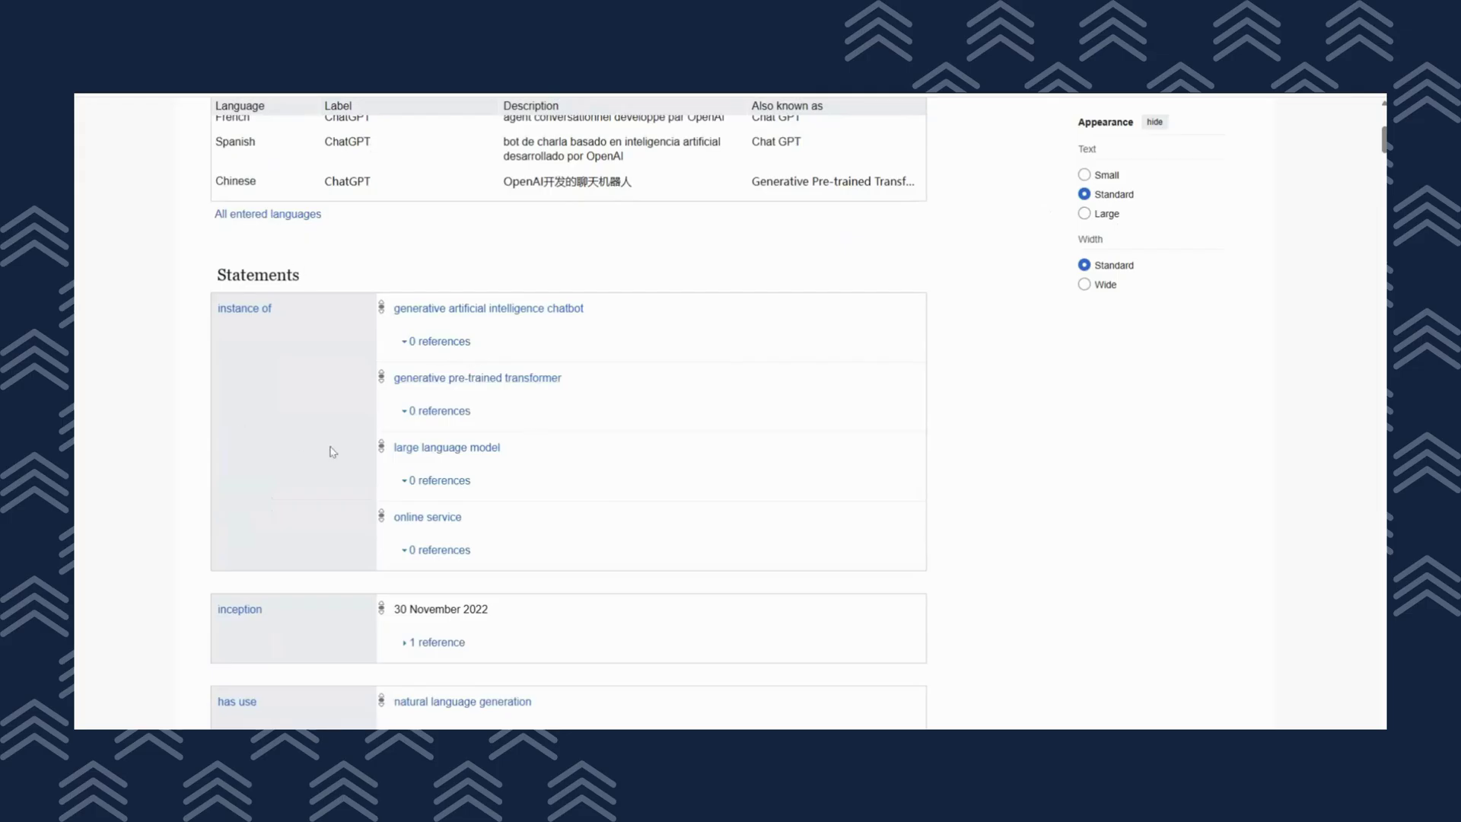
{"action": "scroll", "coordinate": [983, 432], "scroll_direction": "down", "scroll_amount": 4}
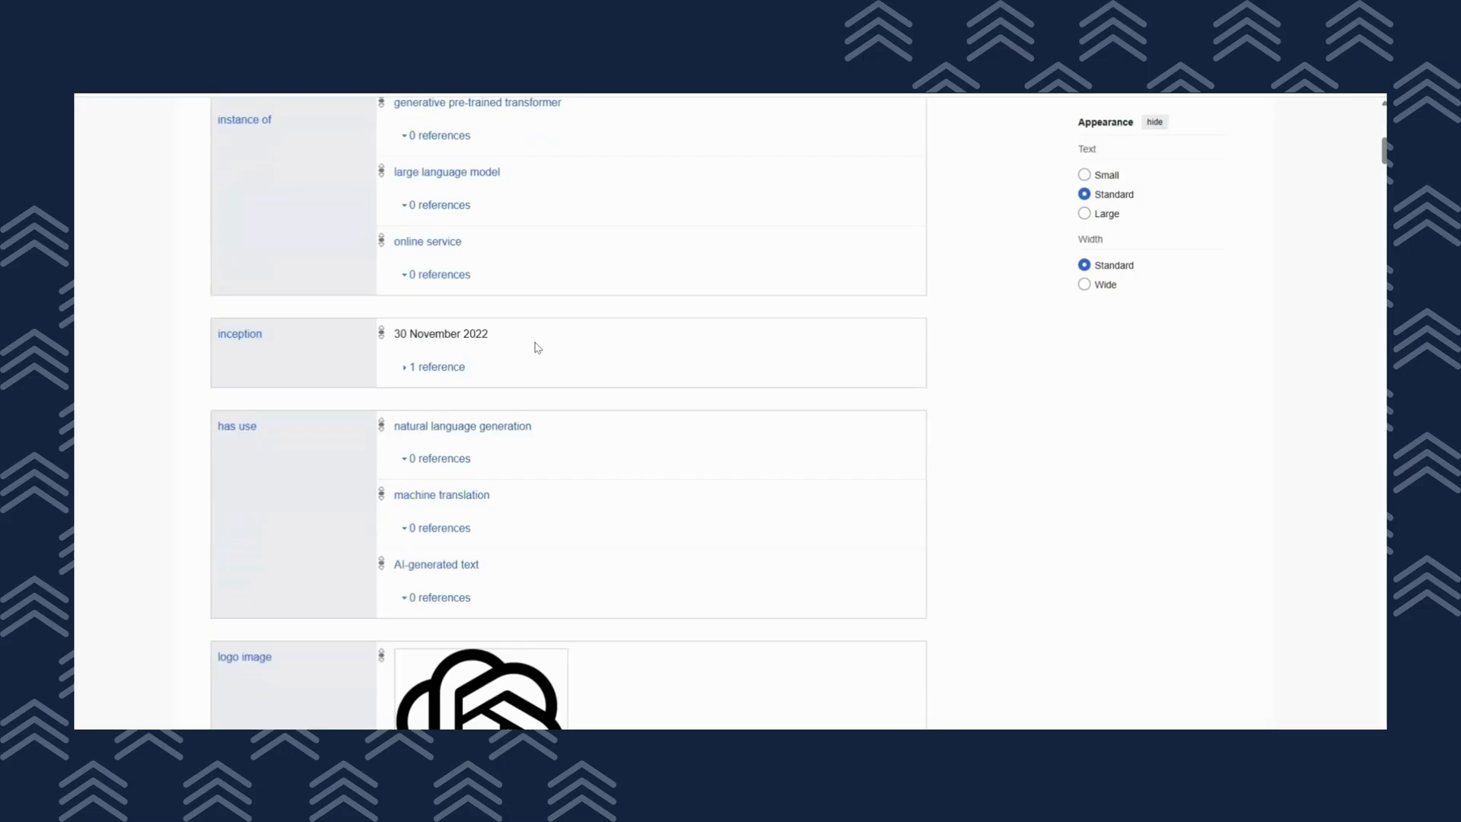
{"action": "scroll", "coordinate": [538, 347], "scroll_direction": "down", "scroll_amount": 2}
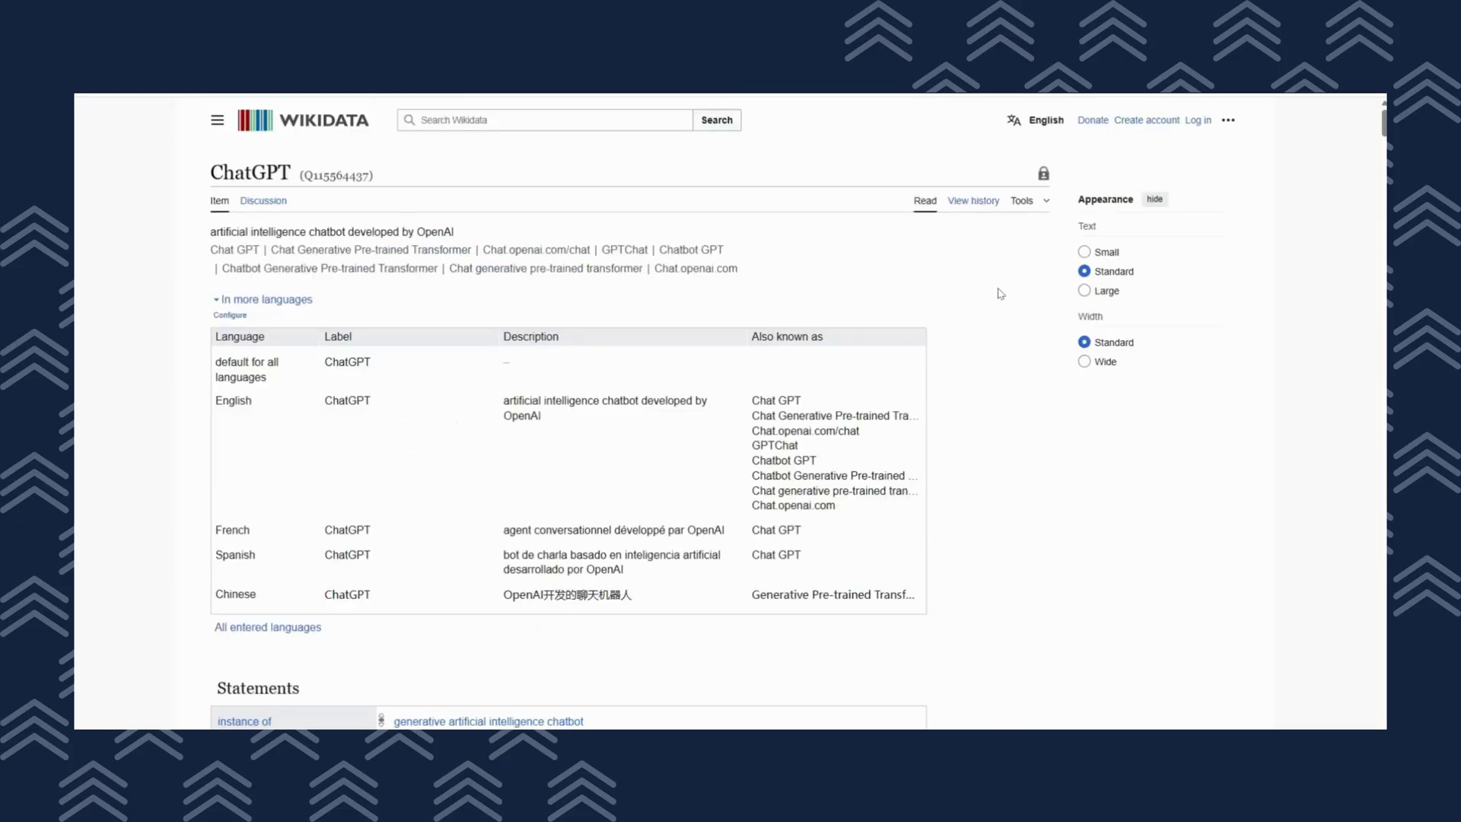
{"action": "scroll", "coordinate": [1000, 293], "scroll_direction": "down", "scroll_amount": 15}
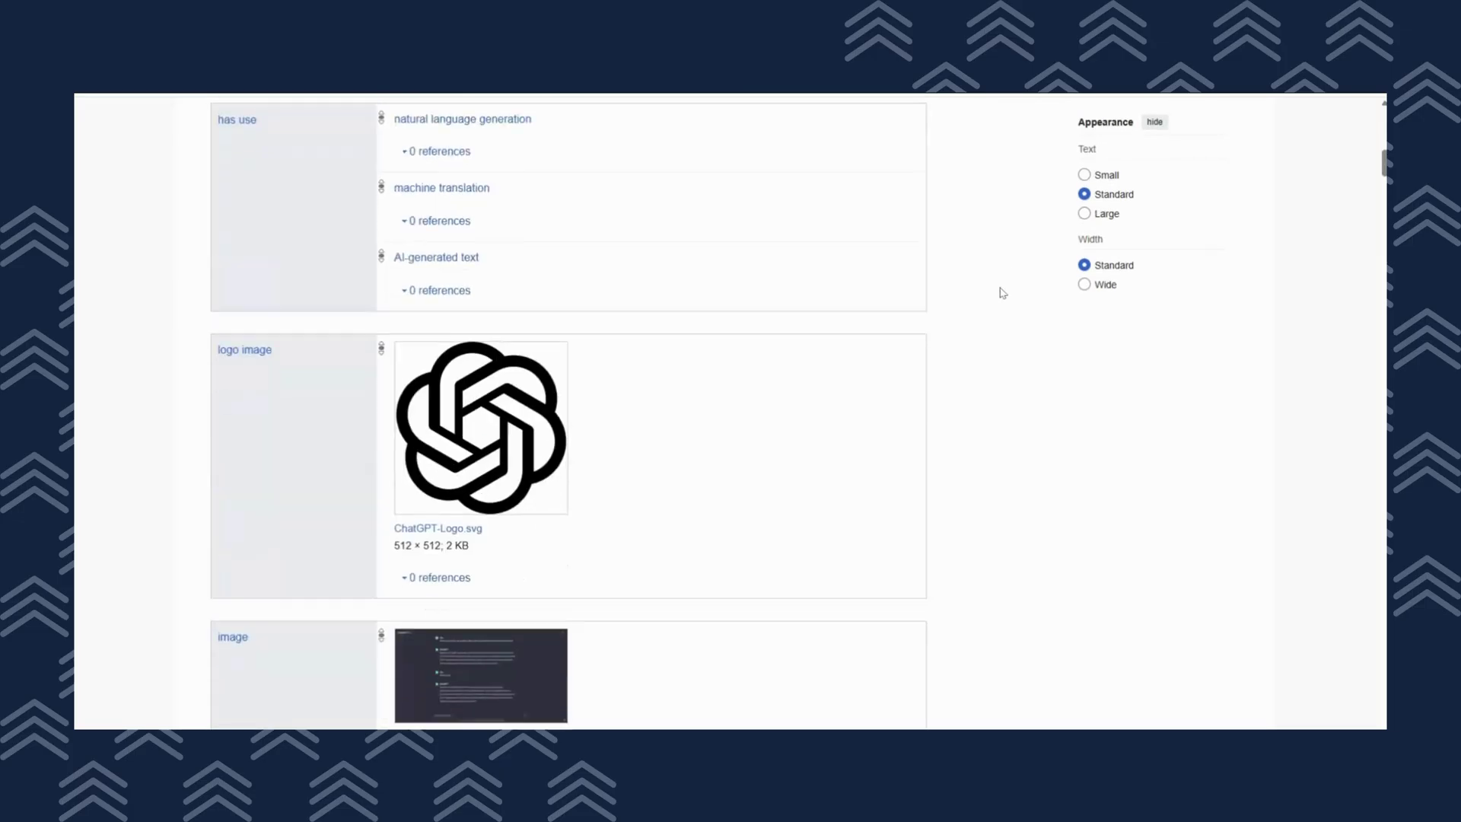
{"action": "scroll", "coordinate": [1002, 293], "scroll_direction": "down", "scroll_amount": 3}
{"action": "scroll", "coordinate": [999, 403], "scroll_direction": "up", "scroll_amount": 20}
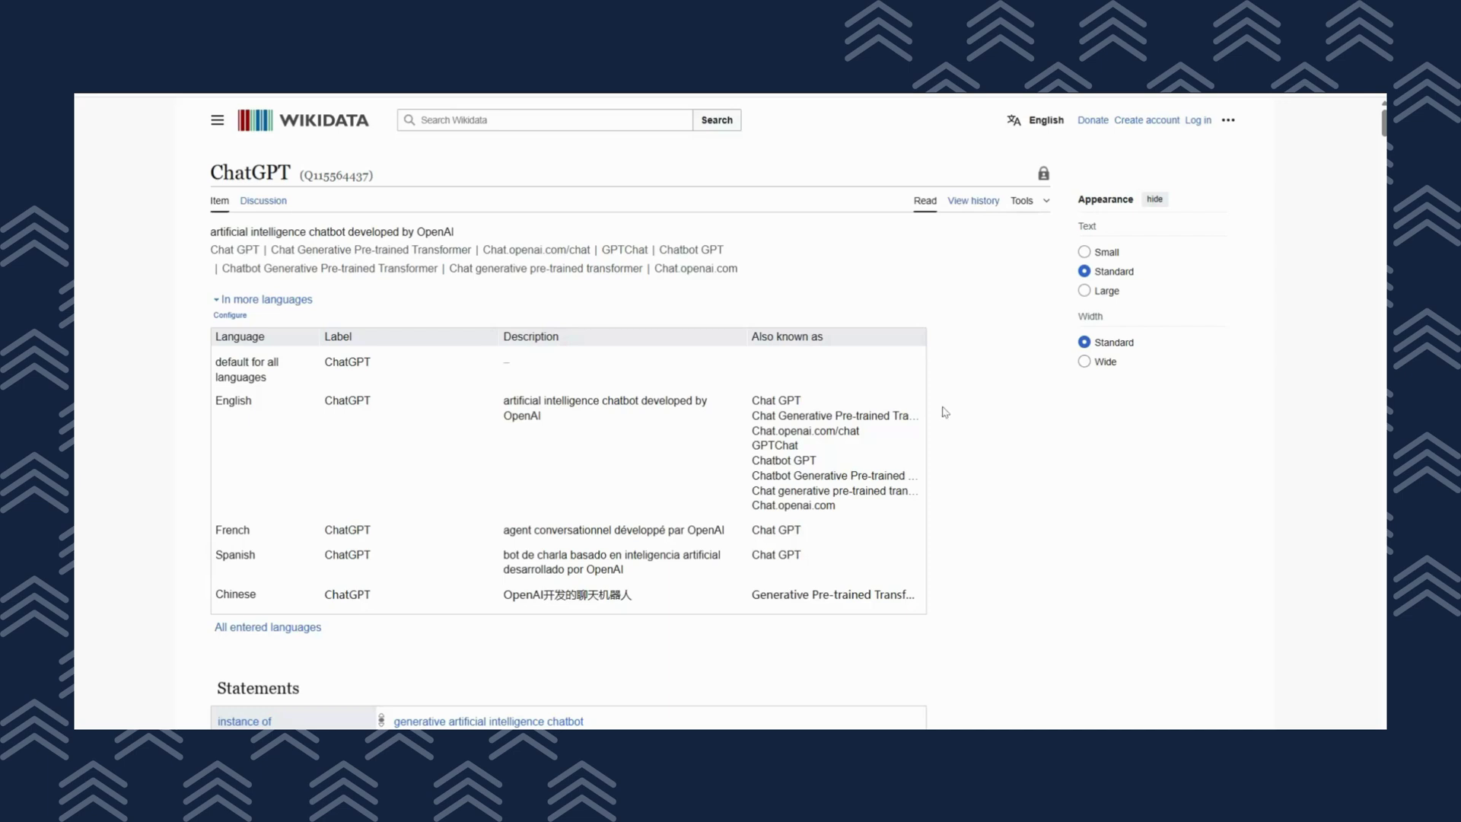
Switch to the Google search results for ChatGPT and review the details in its knowledge panel.
{"action": "left_click", "coordinate": [441, 46]}
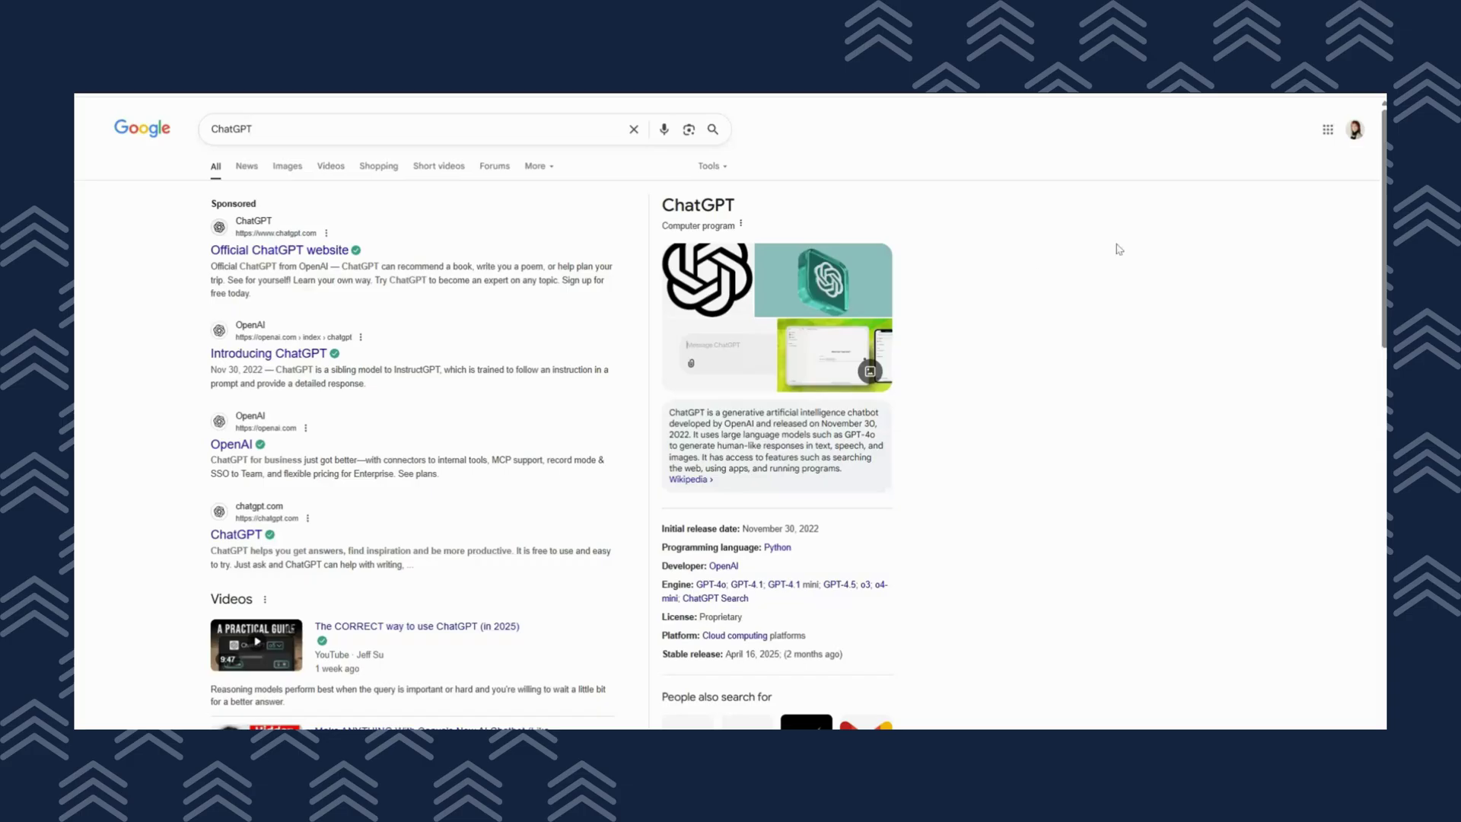
{"action": "scroll", "coordinate": [1096, 392], "scroll_direction": "down", "scroll_amount": 1}
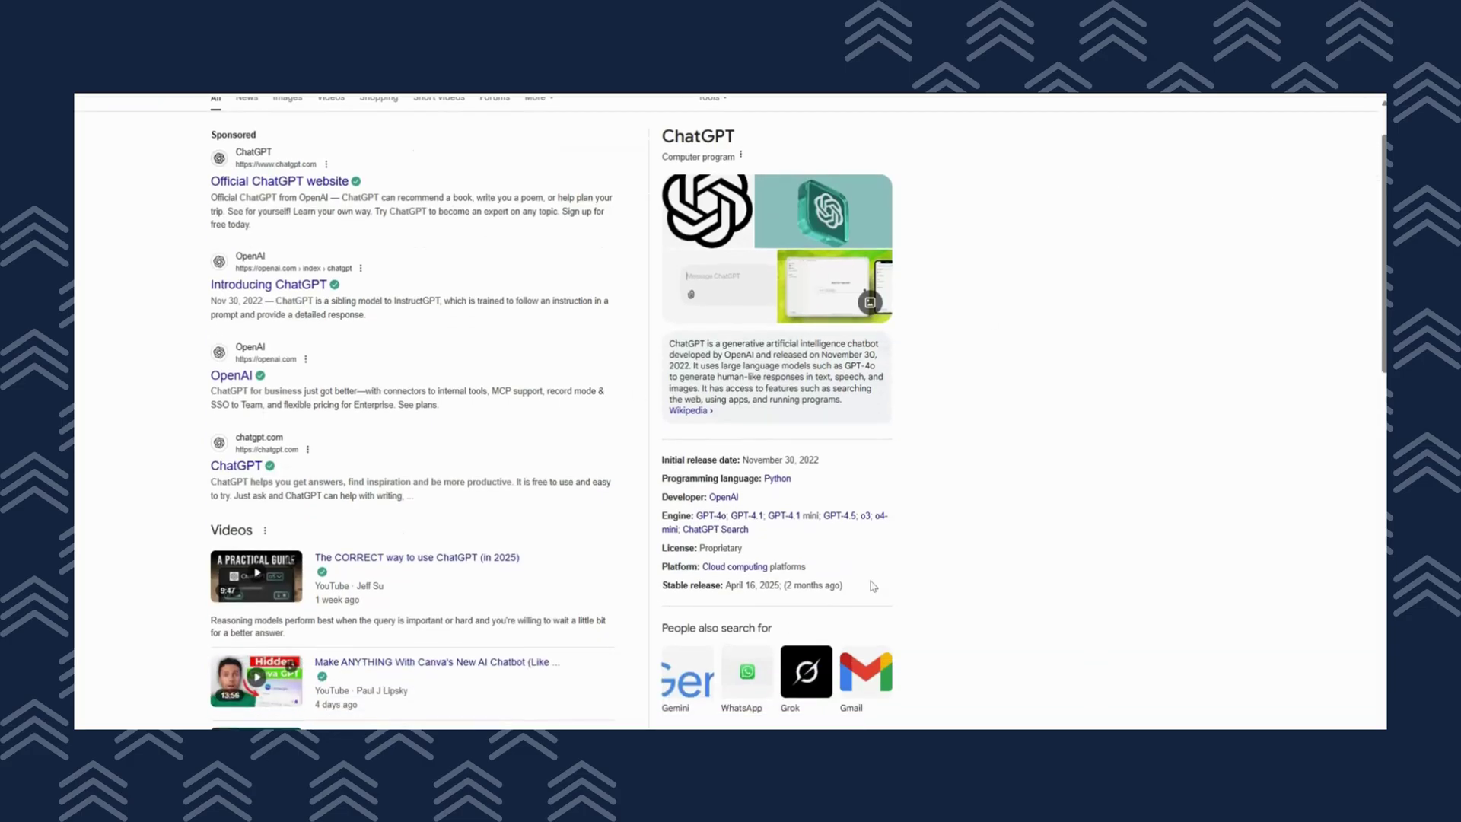
{"action": "scroll", "coordinate": [986, 417], "scroll_direction": "down", "scroll_amount": 1}
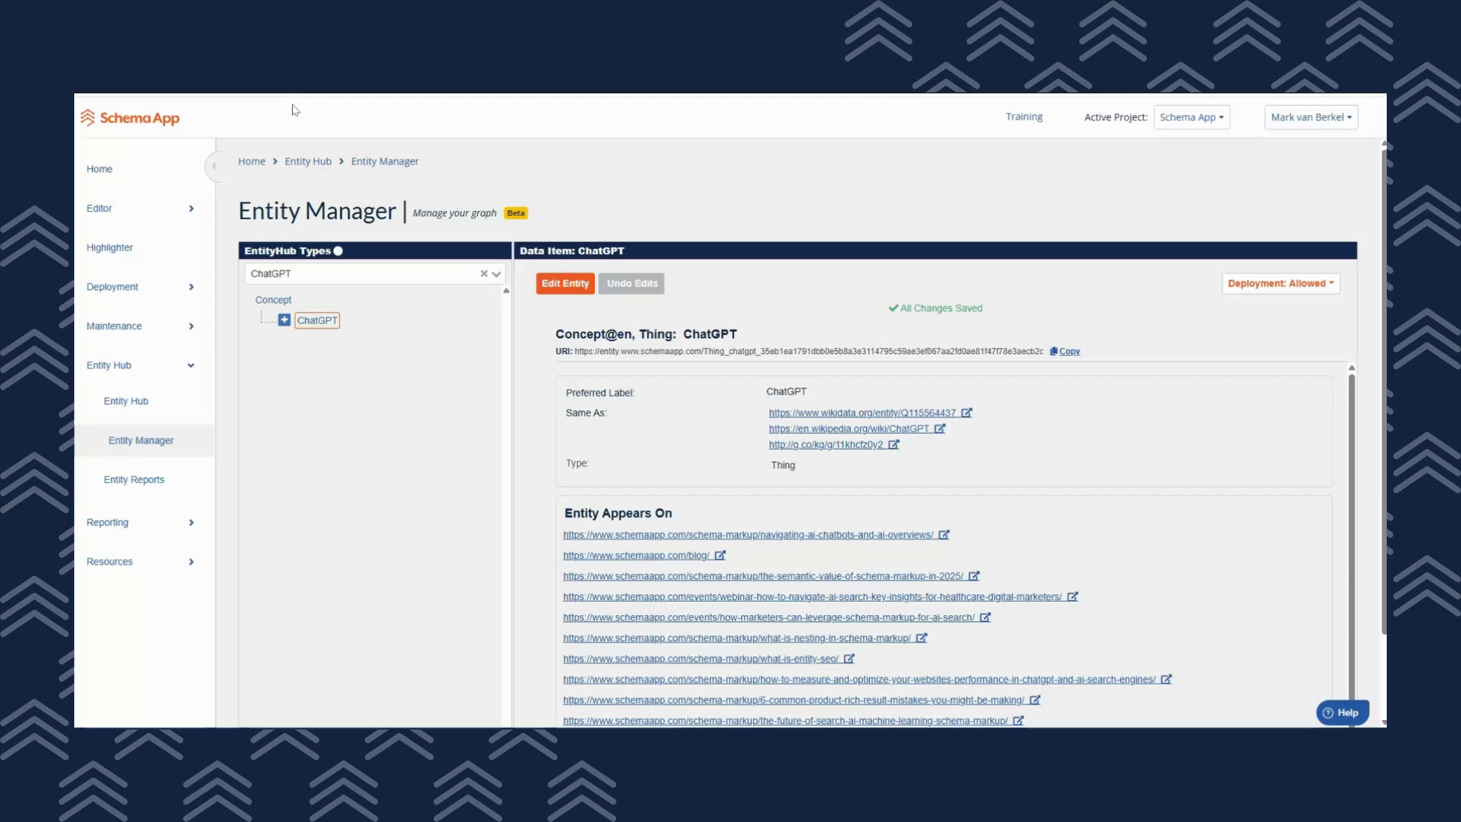
Edit the ChatGPT entity in Schema App, setting its preferred label to "ChatGPT Test" and clearing the last Same As URL.
{"action": "left_click", "coordinate": [570, 288]}
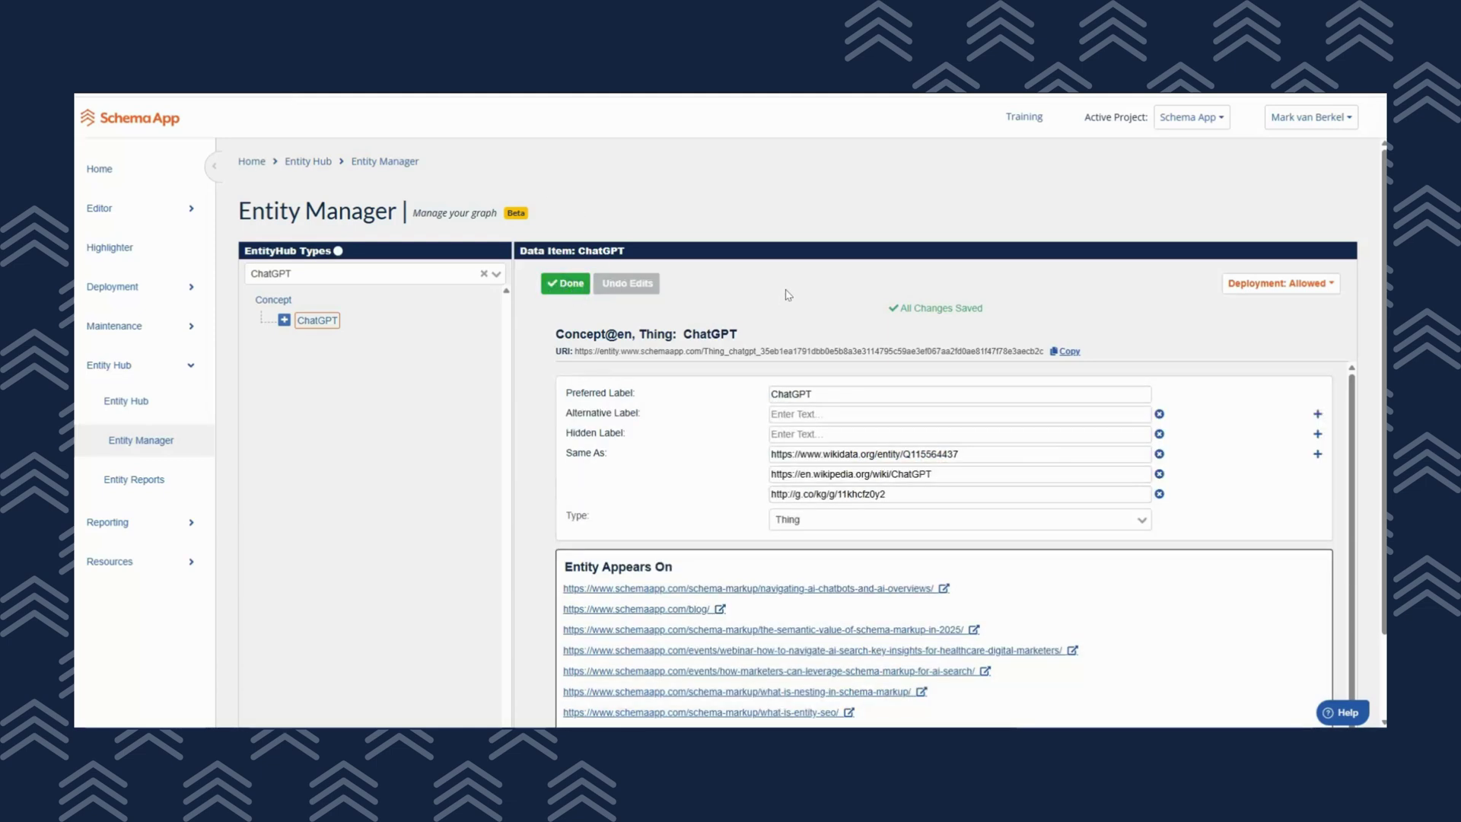
{"action": "left_click", "coordinate": [825, 395]}
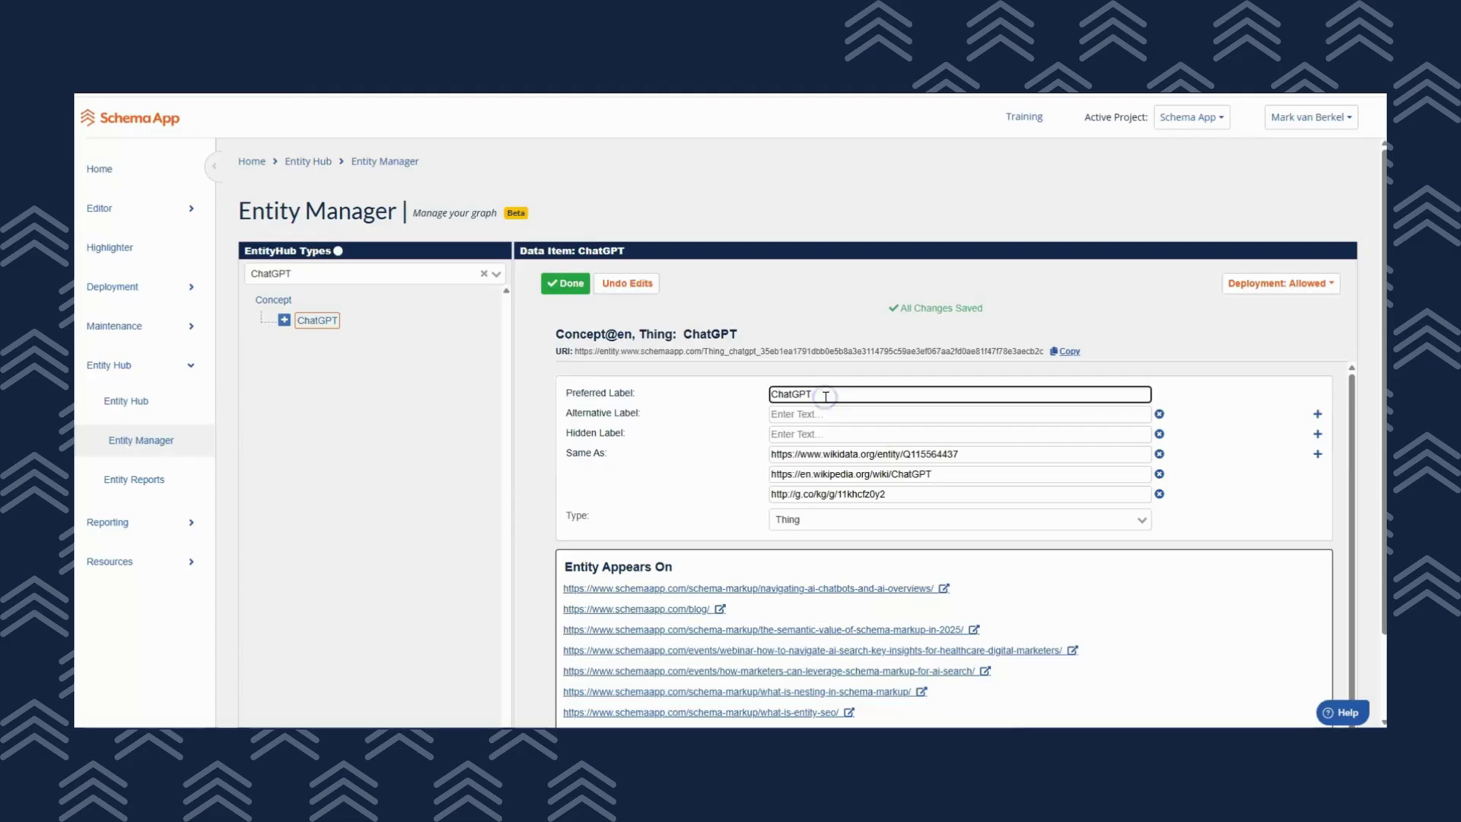
{"action": "type", "text": "Test"}
{"action": "left_click", "coordinate": [1159, 495]}
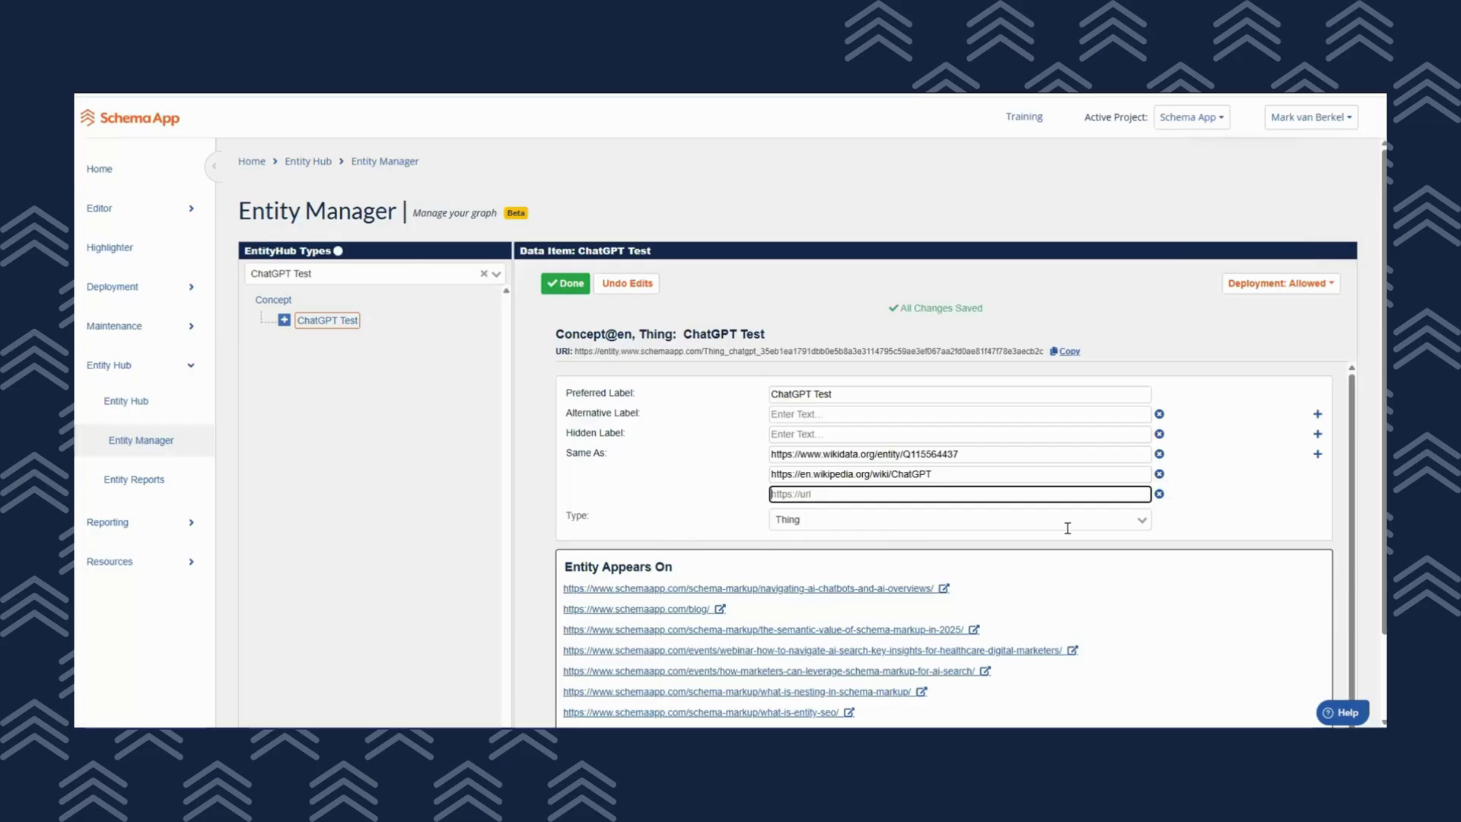
Set the entity's type to Product.
{"action": "left_click", "coordinate": [1140, 524]}
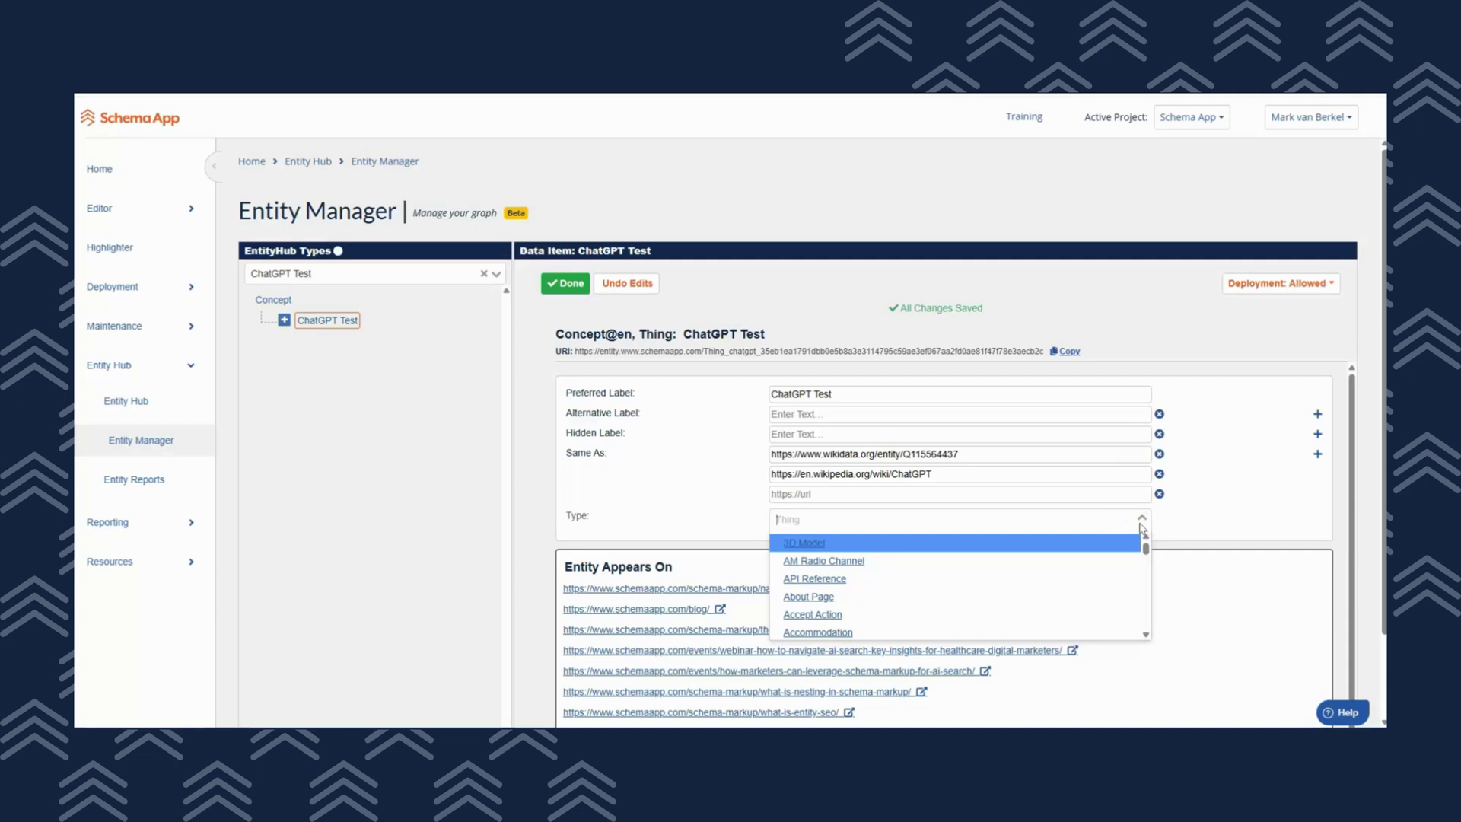
{"action": "type", "text": "prod"}
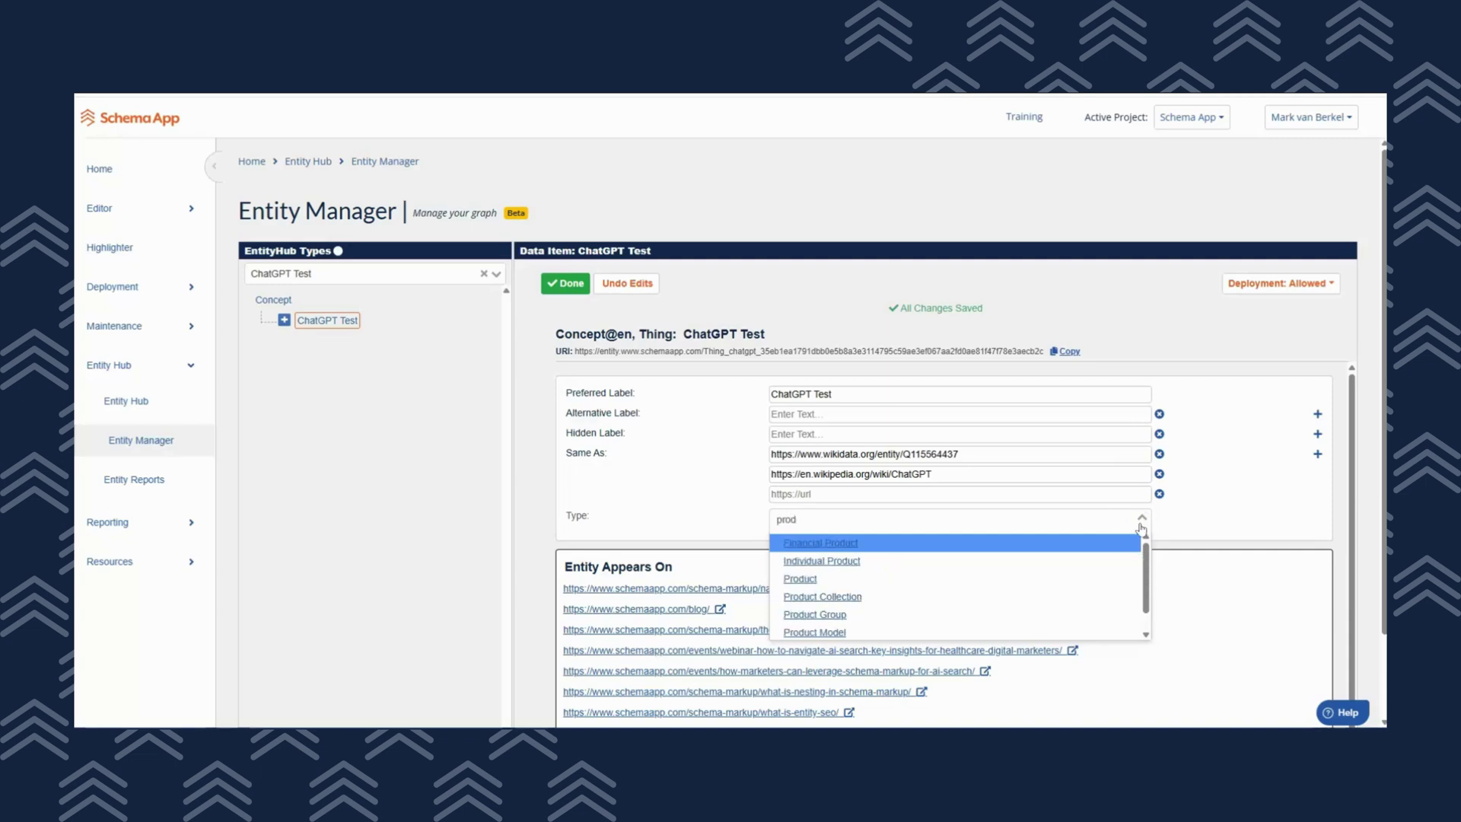
{"action": "left_click", "coordinate": [799, 579]}
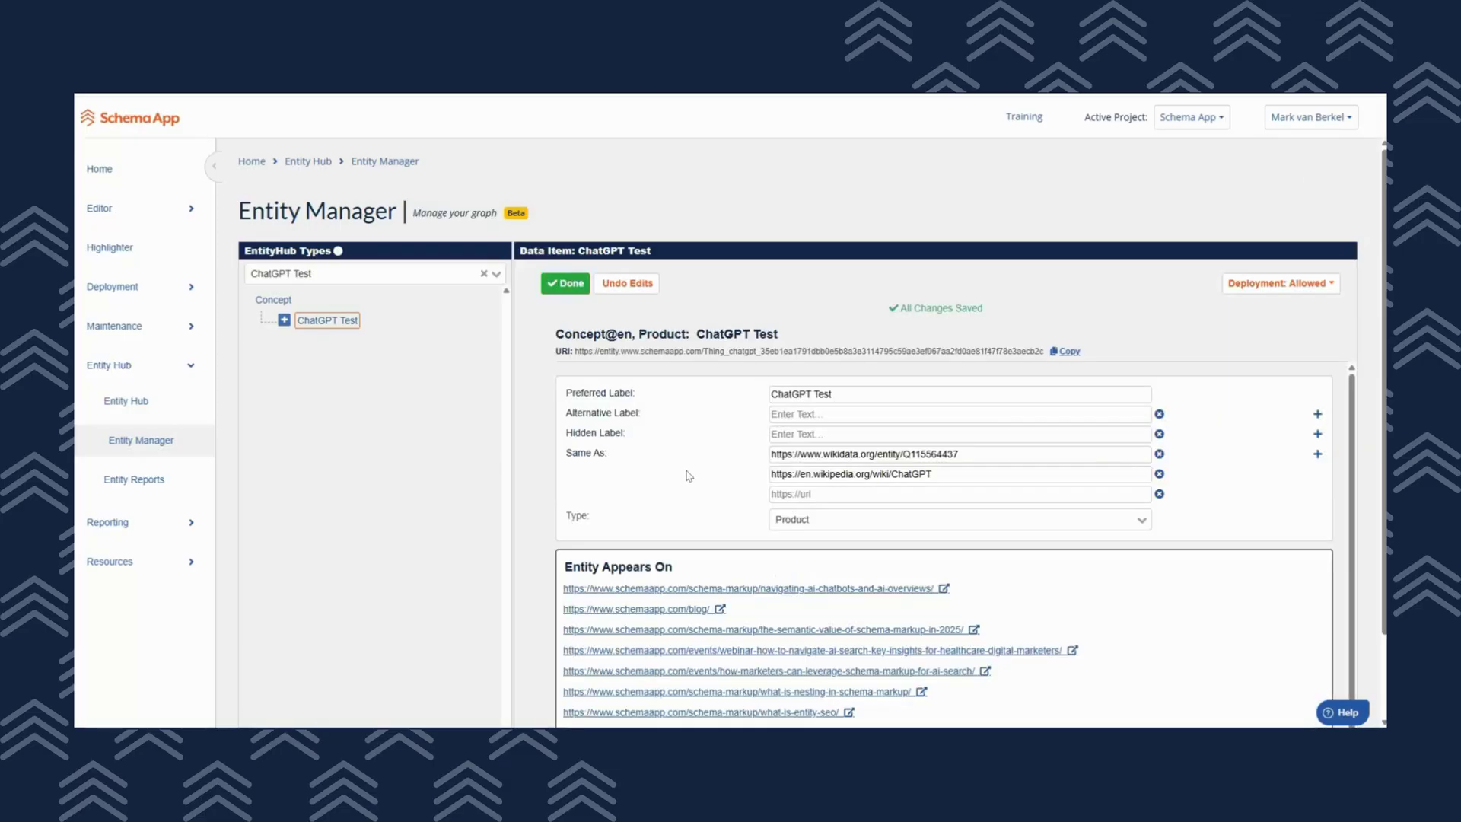
Finish editing the ChatGPT Test entity and undo all its edits, resetting it to its original properties.
{"action": "left_click", "coordinate": [569, 286]}
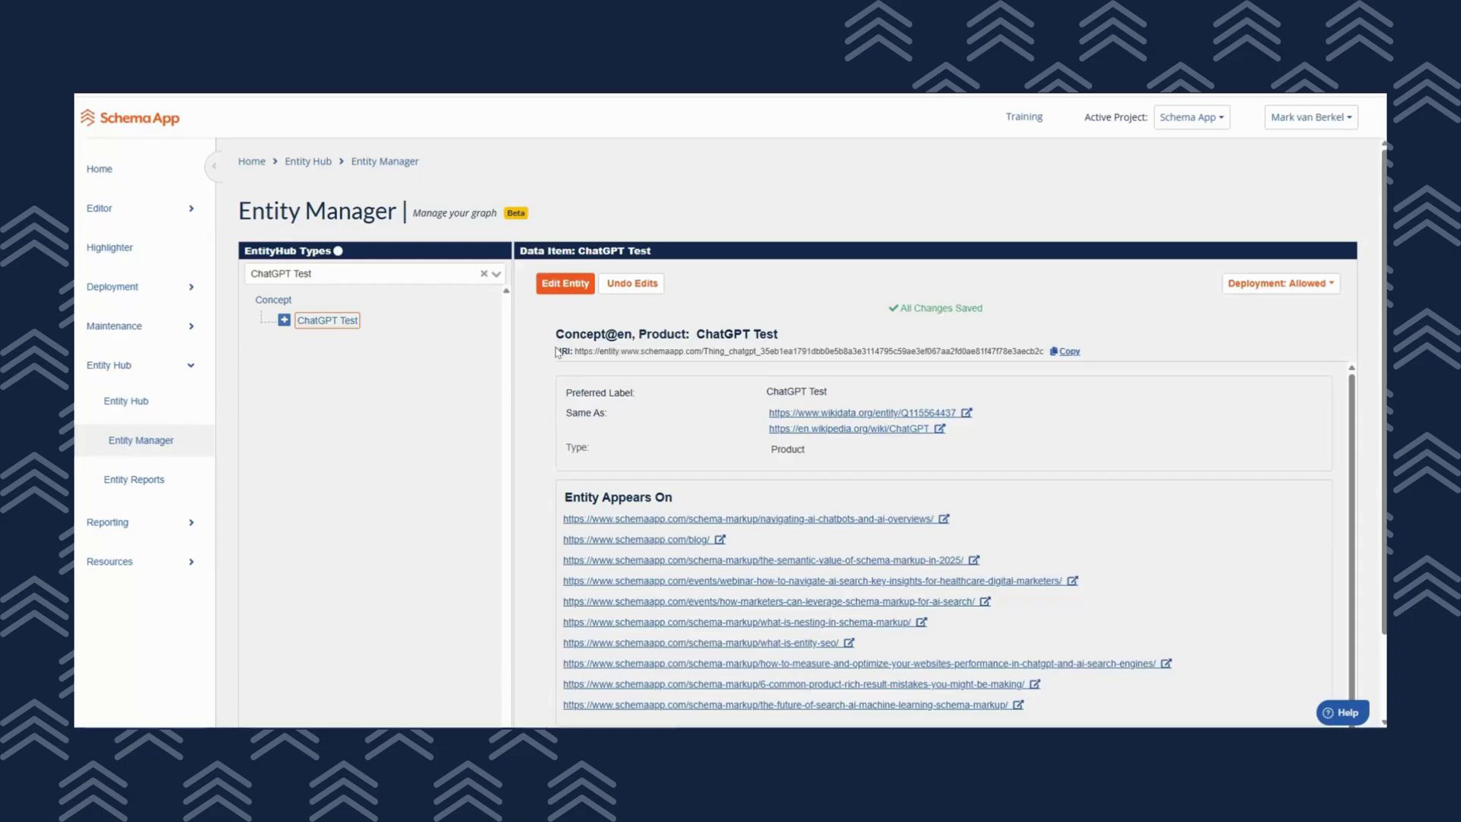
{"action": "left_click", "coordinate": [648, 283]}
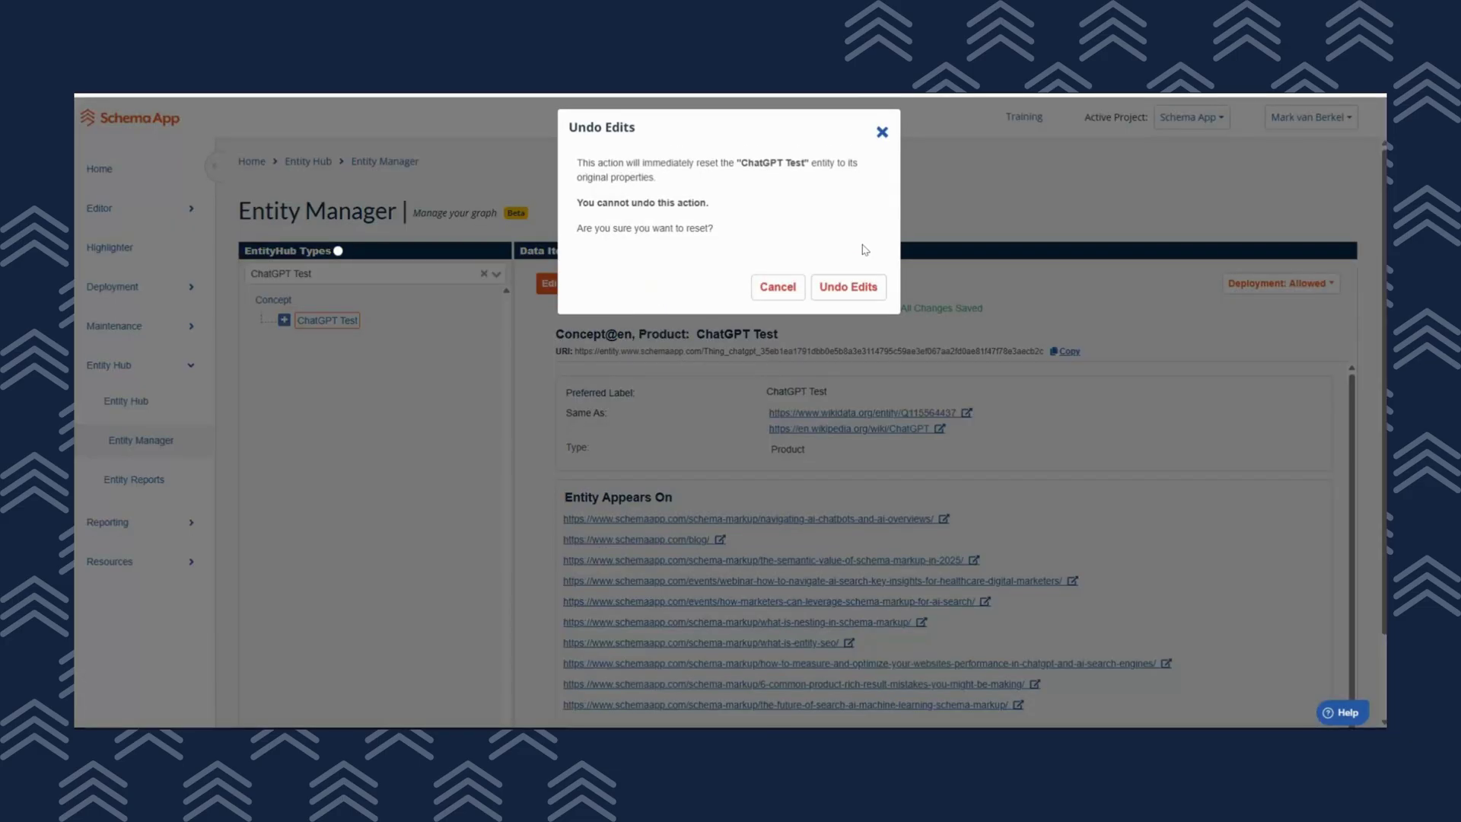
{"action": "left_click", "coordinate": [864, 288]}
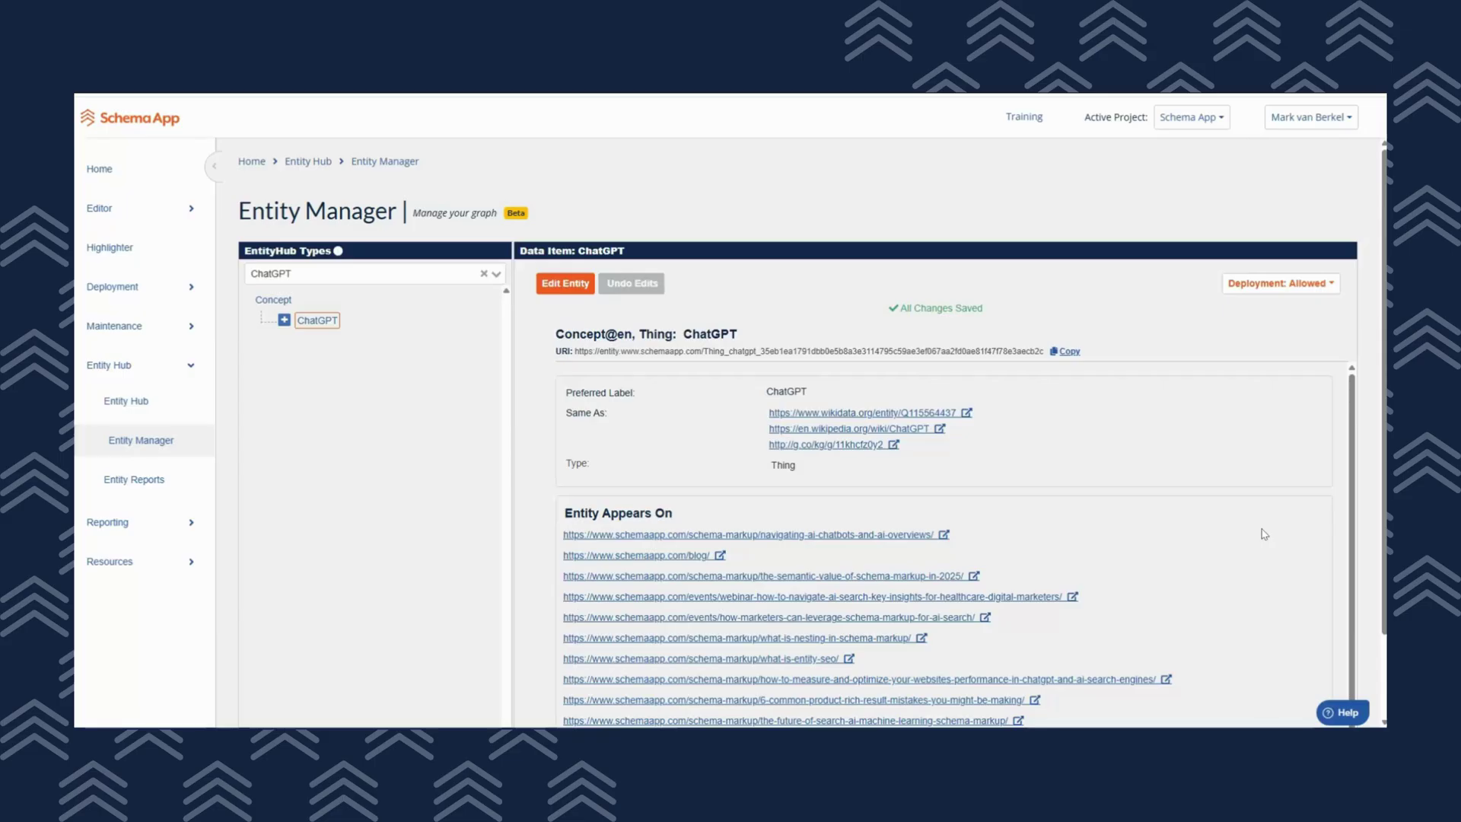
Set the ChatGPT entity's deployment to Blocked.
{"action": "left_click", "coordinate": [1332, 286]}
{"action": "left_click", "coordinate": [1330, 285]}
{"action": "left_click", "coordinate": [1304, 318]}
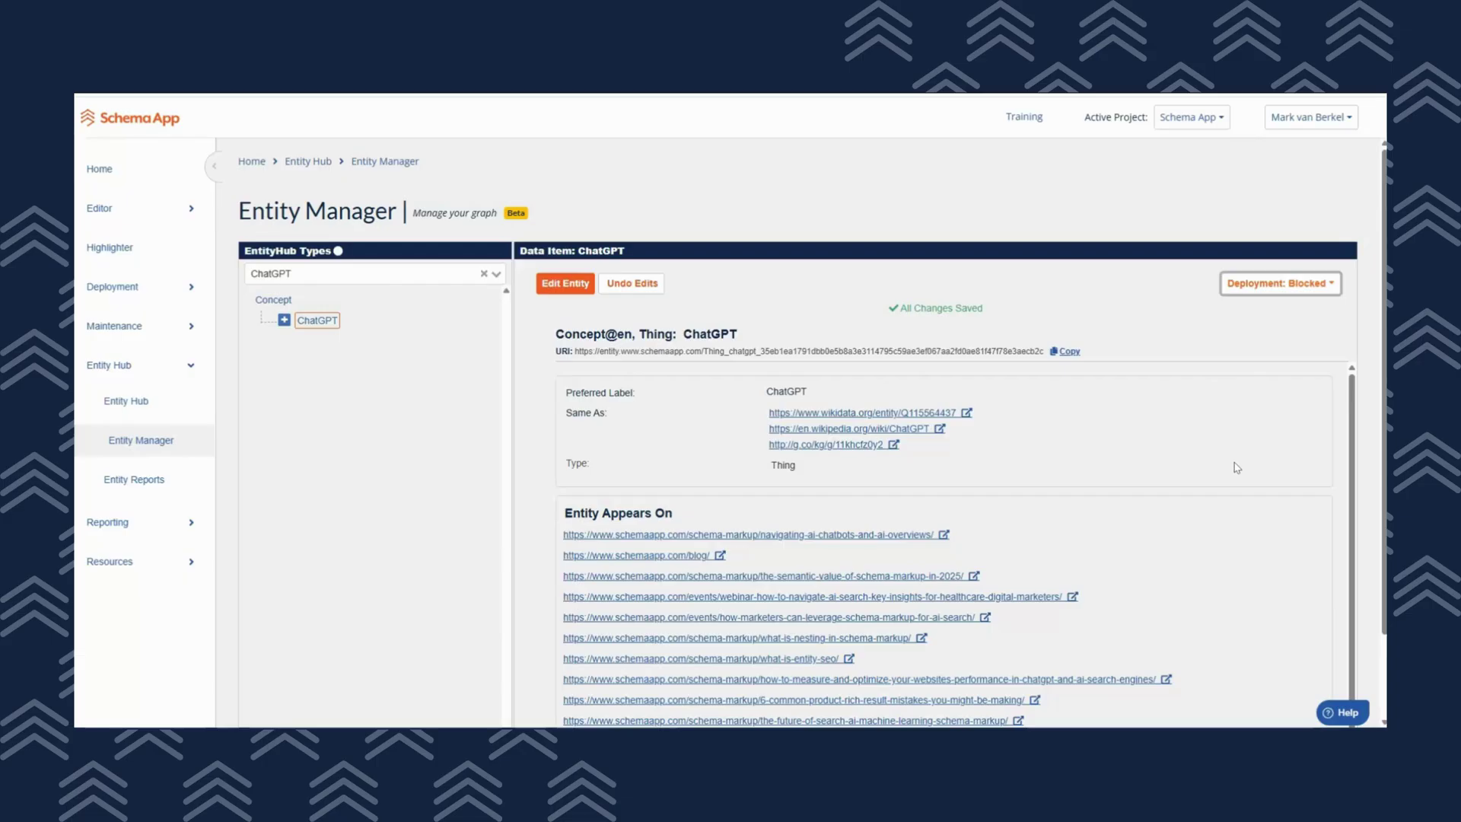
Open the navigating-ai-chatbots-and-ai-overviews page from the entity's appearance list and go through its mentions of "chatgpt".
{"action": "scroll", "coordinate": [1220, 499], "scroll_direction": "down", "scroll_amount": 2}
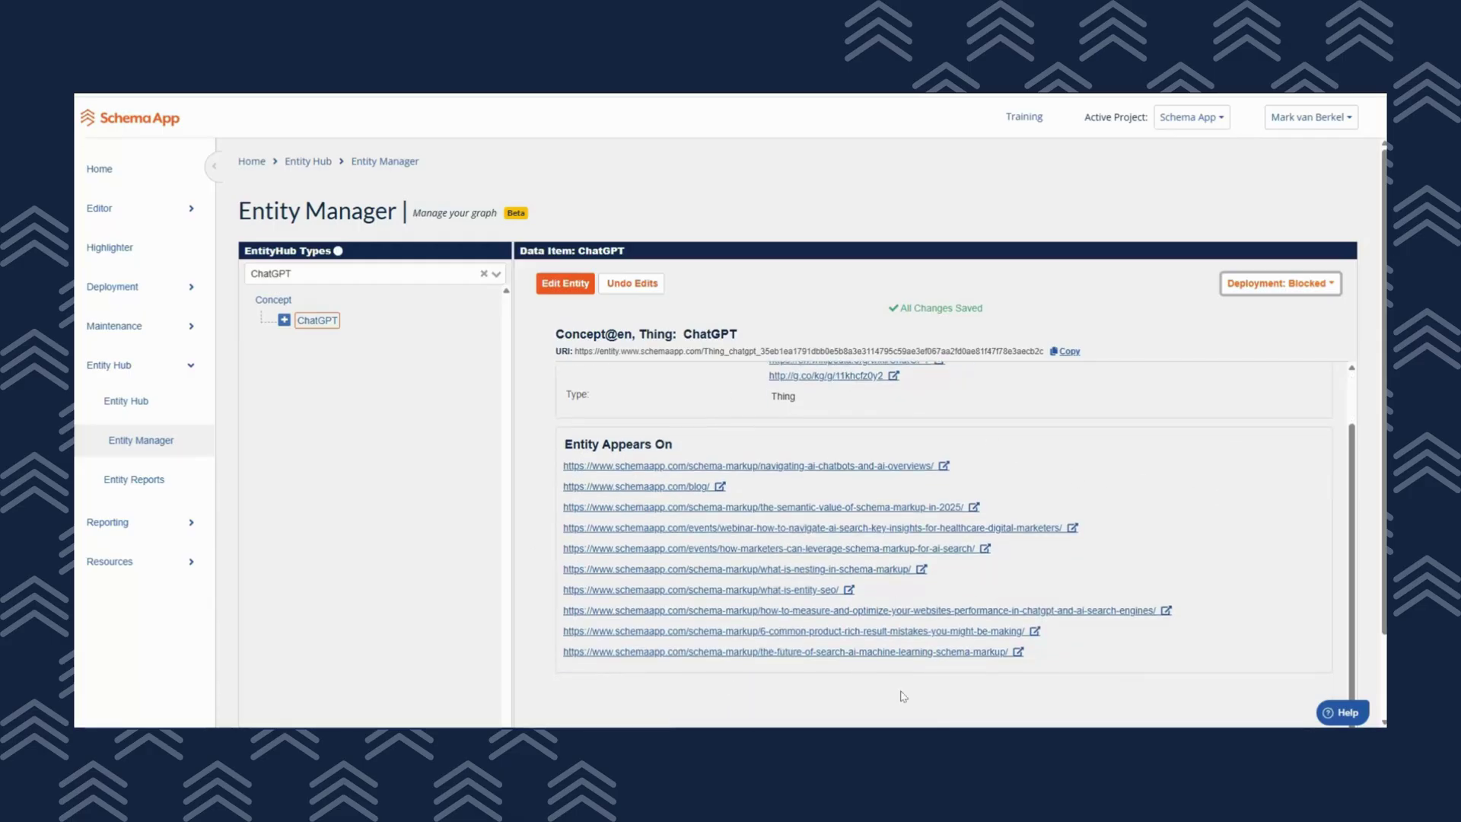
{"action": "left_click", "coordinate": [920, 464]}
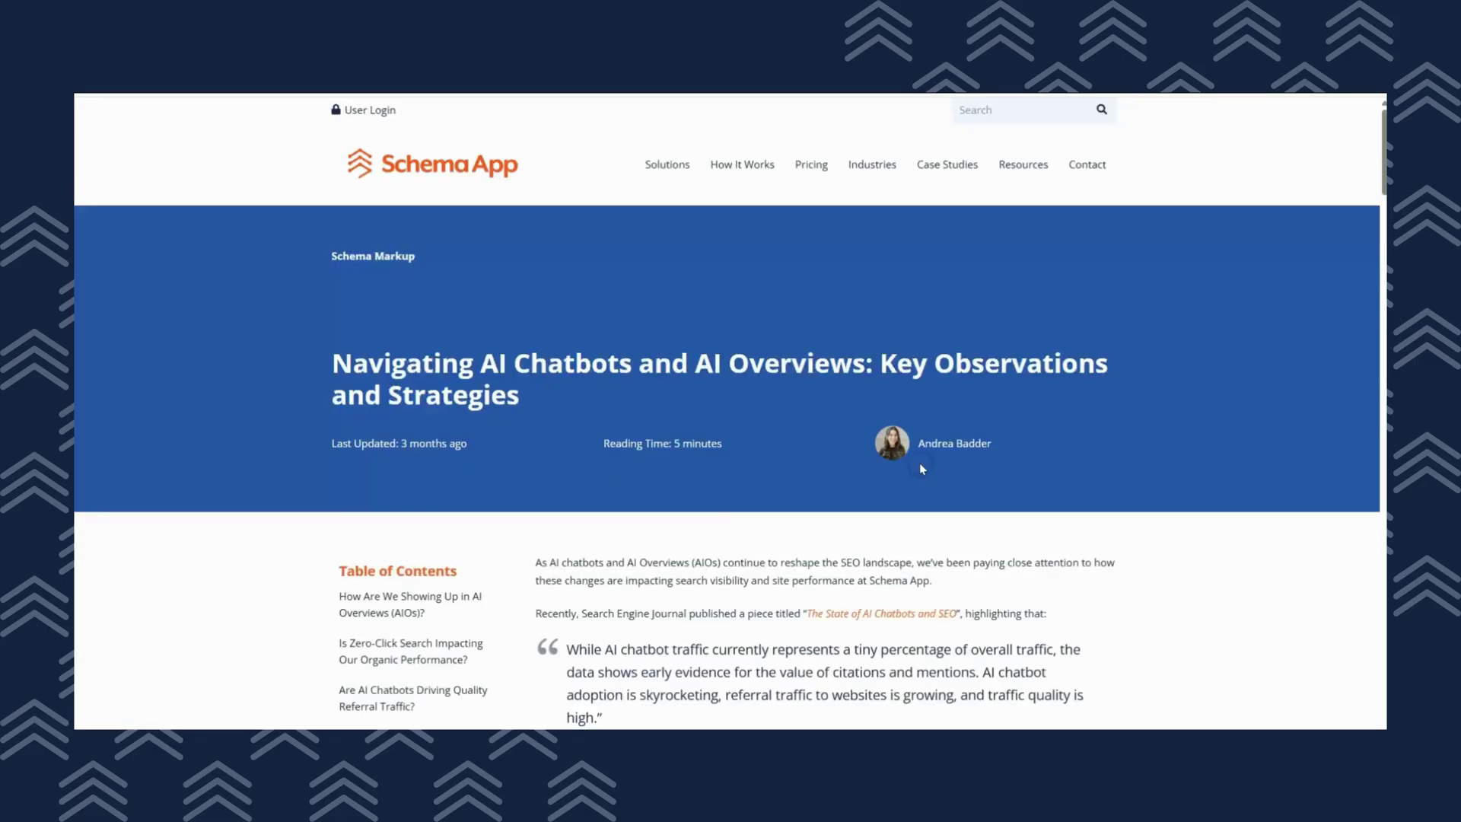
{"action": "key", "text": "ctrl+f"}
{"action": "type", "text": "chat"}
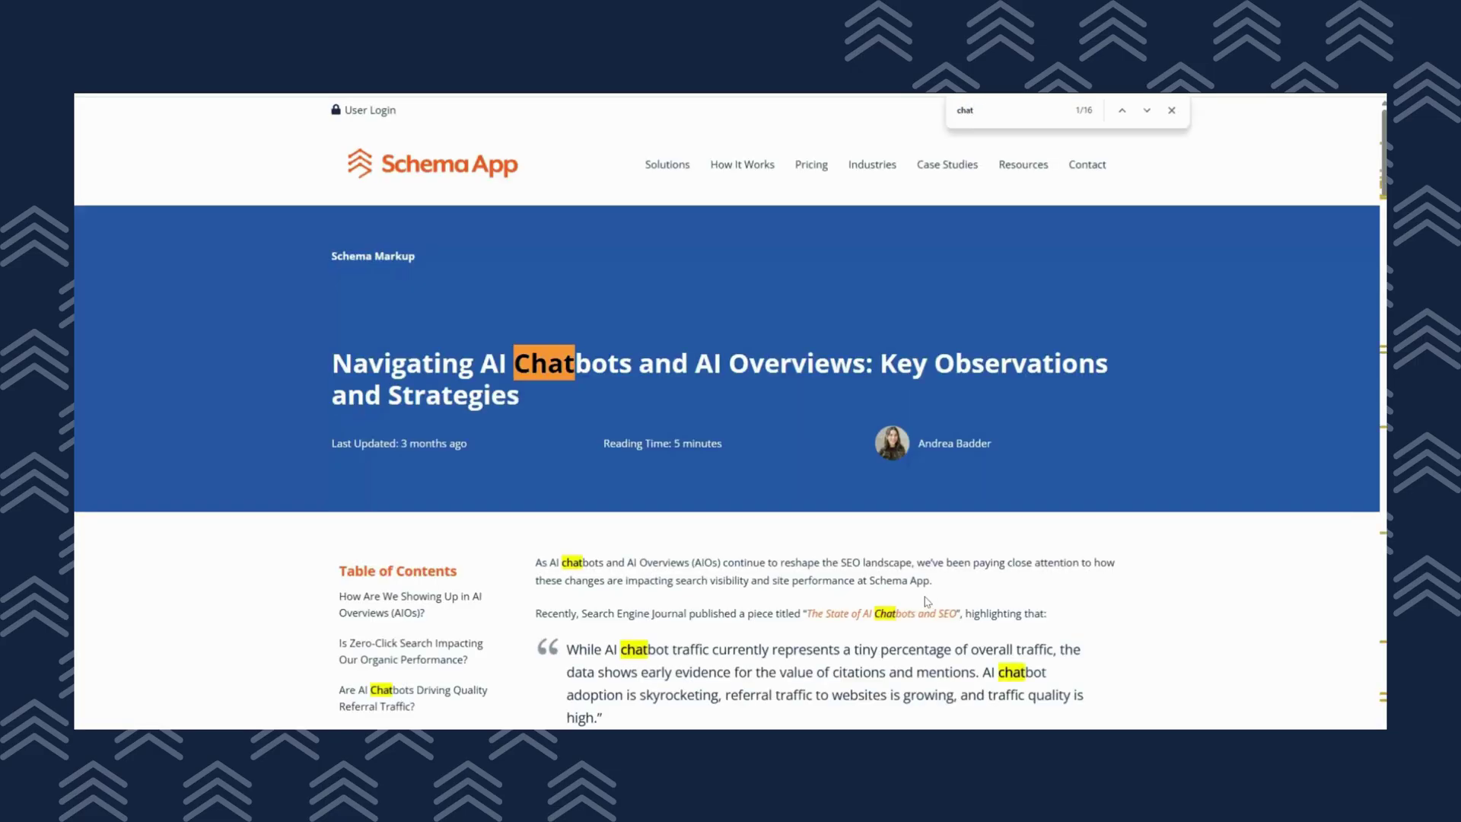
{"action": "type", "text": "gpt"}
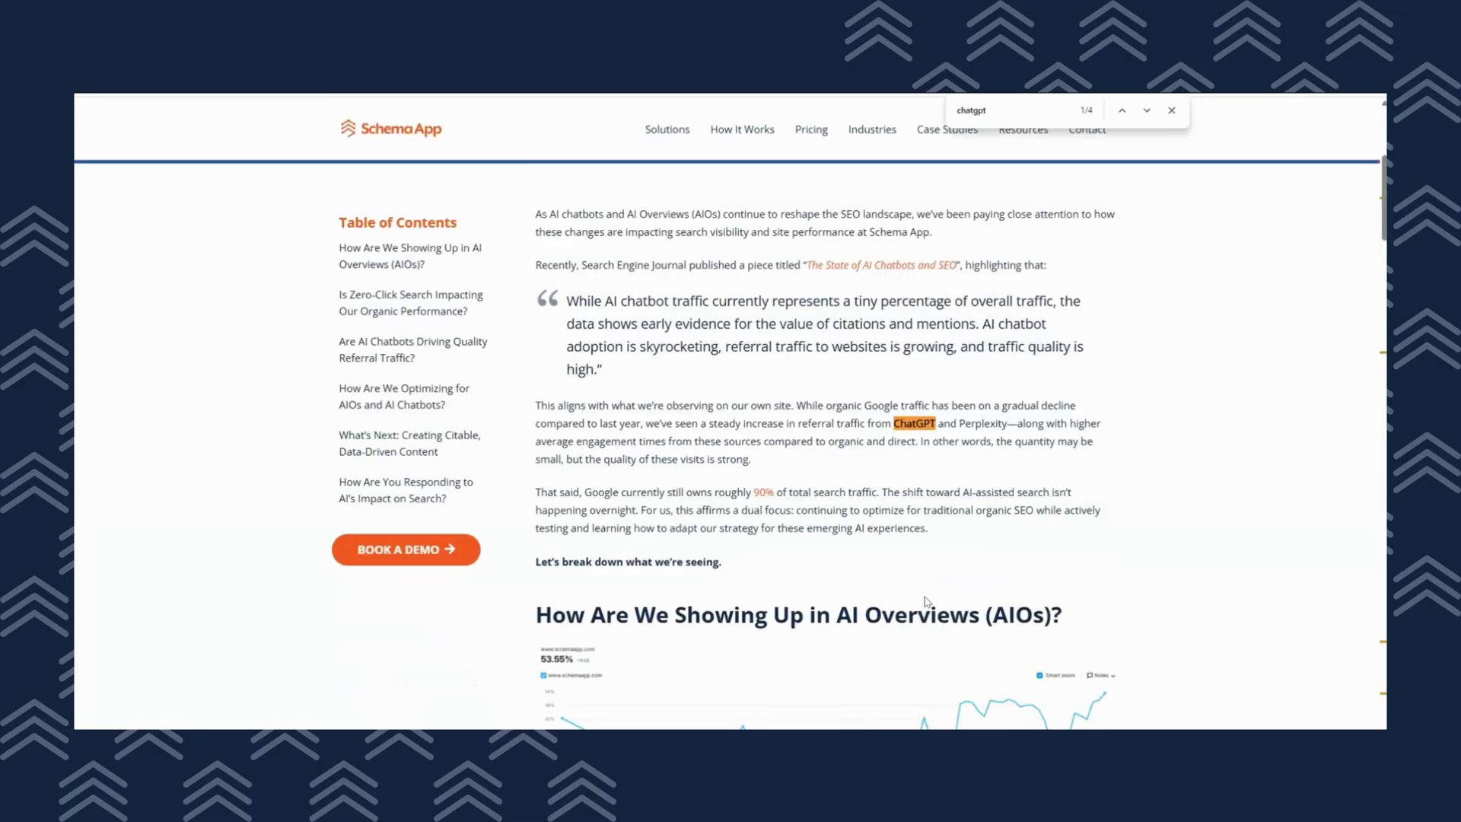
{"action": "left_click", "coordinate": [1146, 110]}
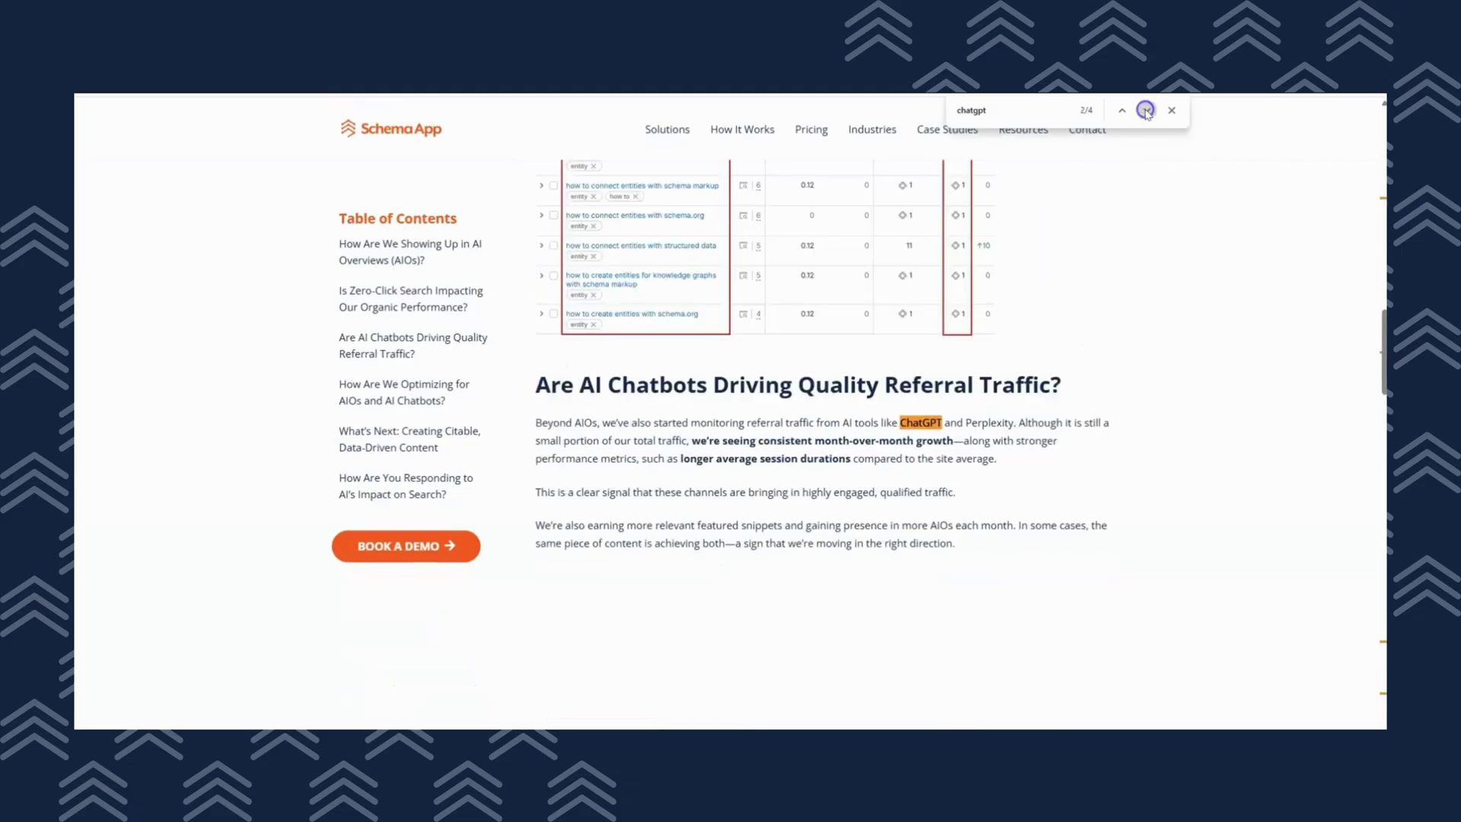
{"action": "left_click", "coordinate": [1147, 110]}
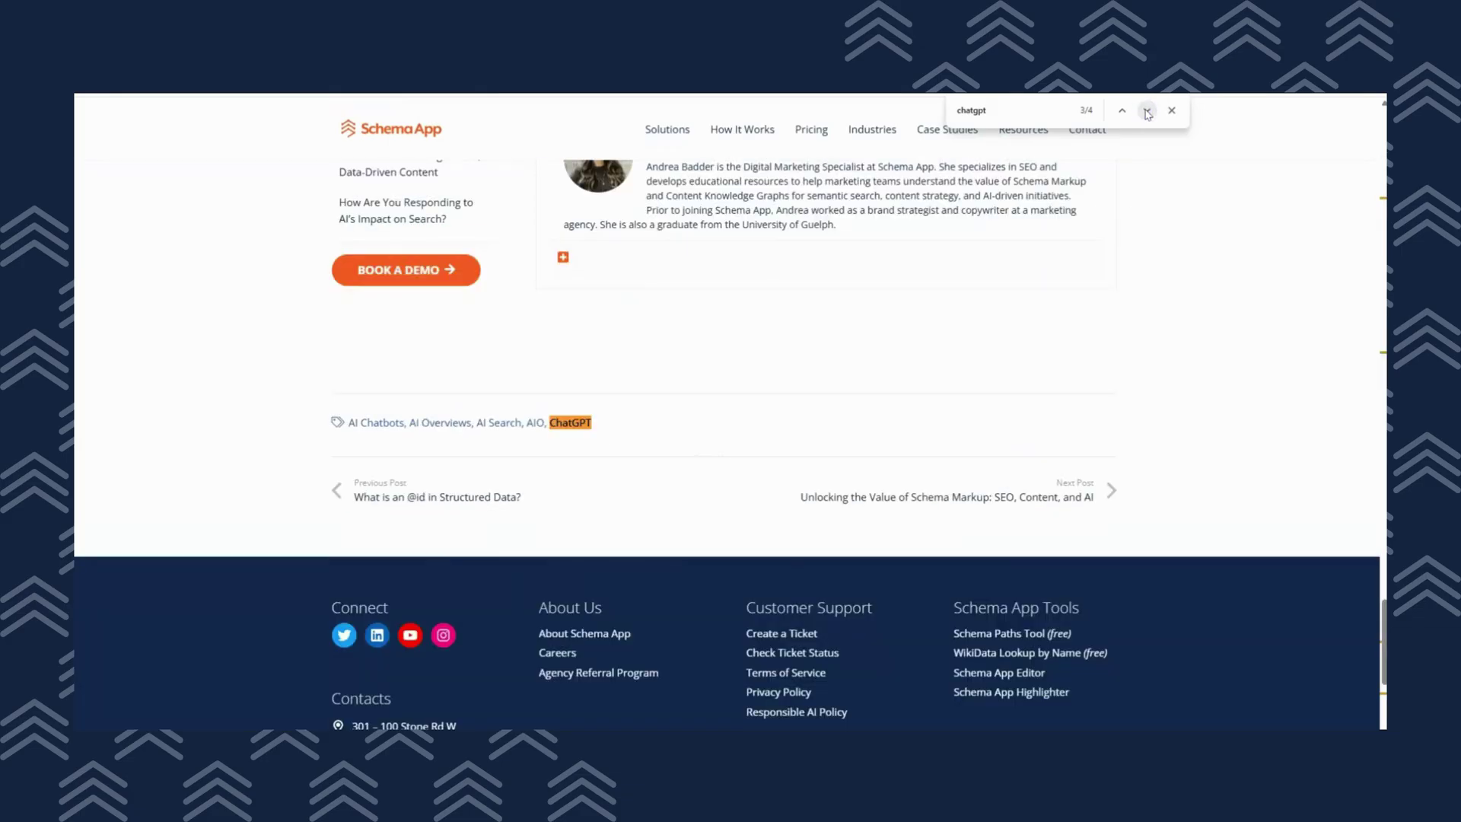
{"action": "left_click", "coordinate": [1146, 111]}
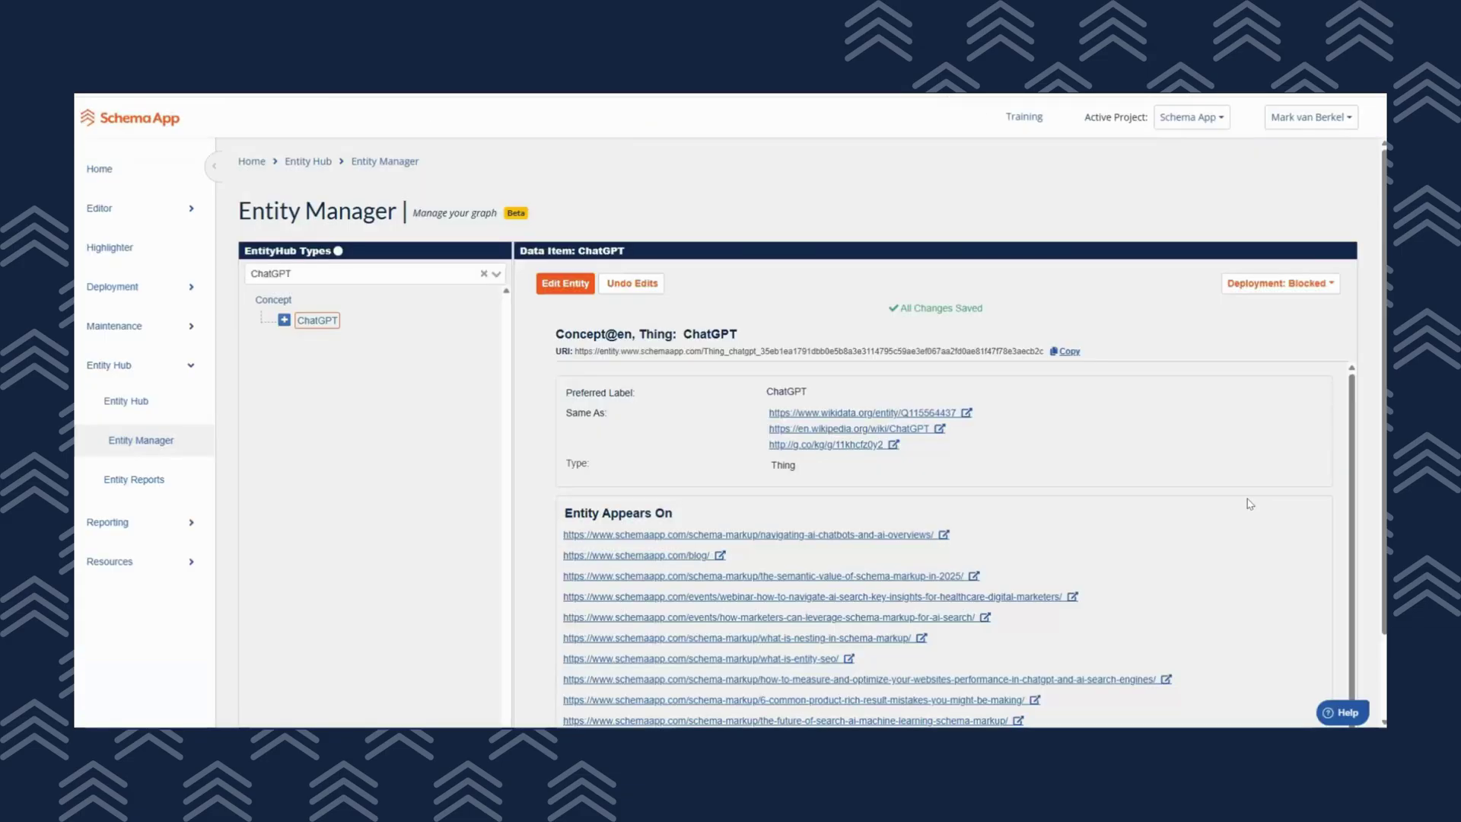